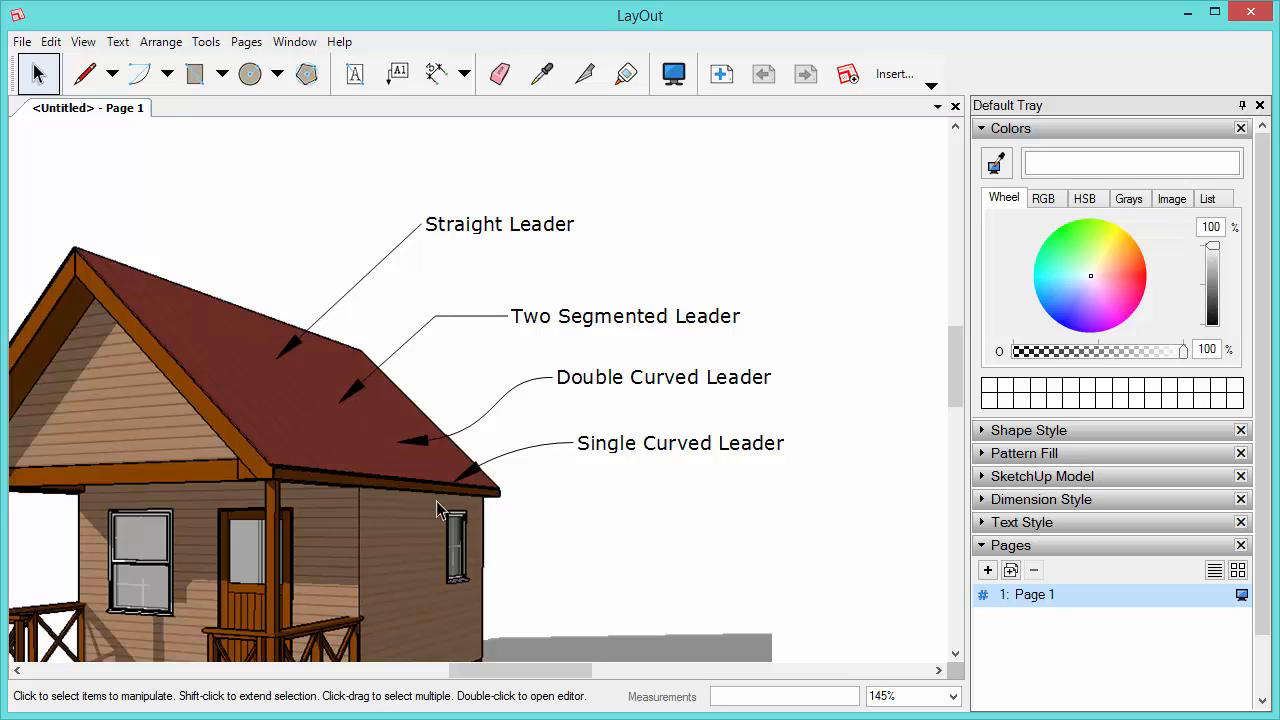
Delete the four existing leader labels attached to the house roof
click(520, 448)
shift+click(522, 388)
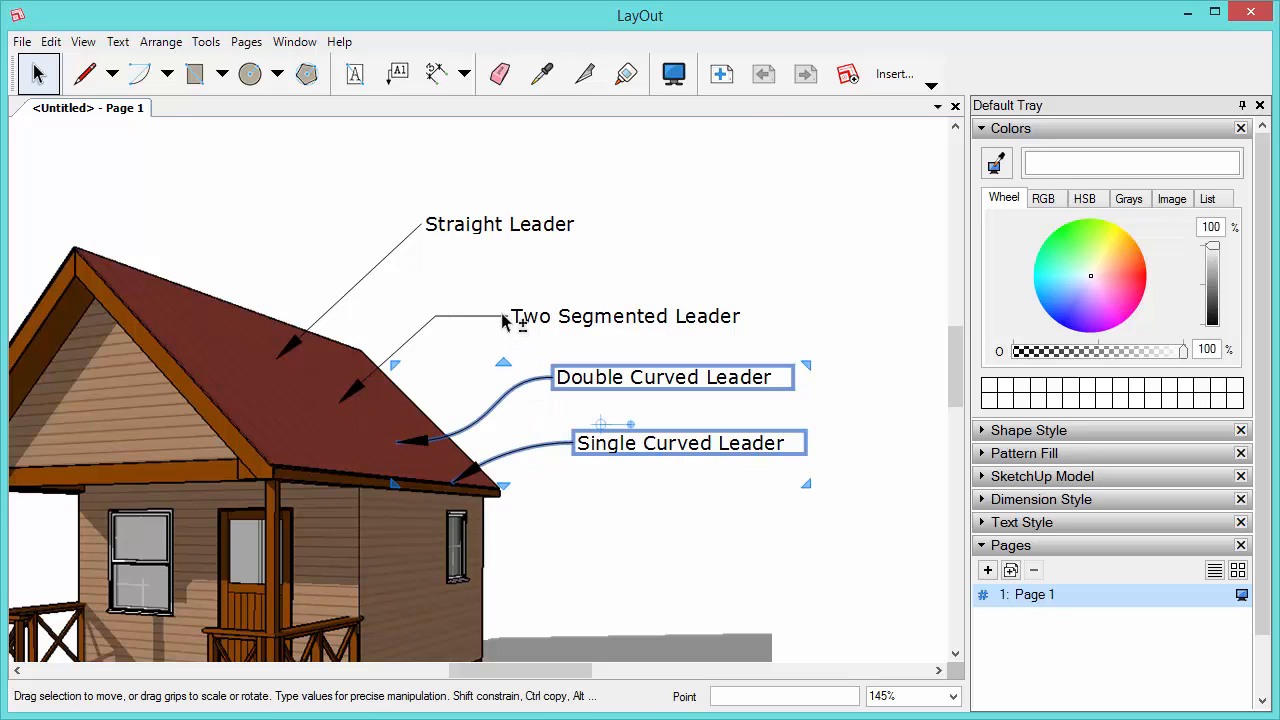
shift+click(505, 318)
shift+click(441, 238)
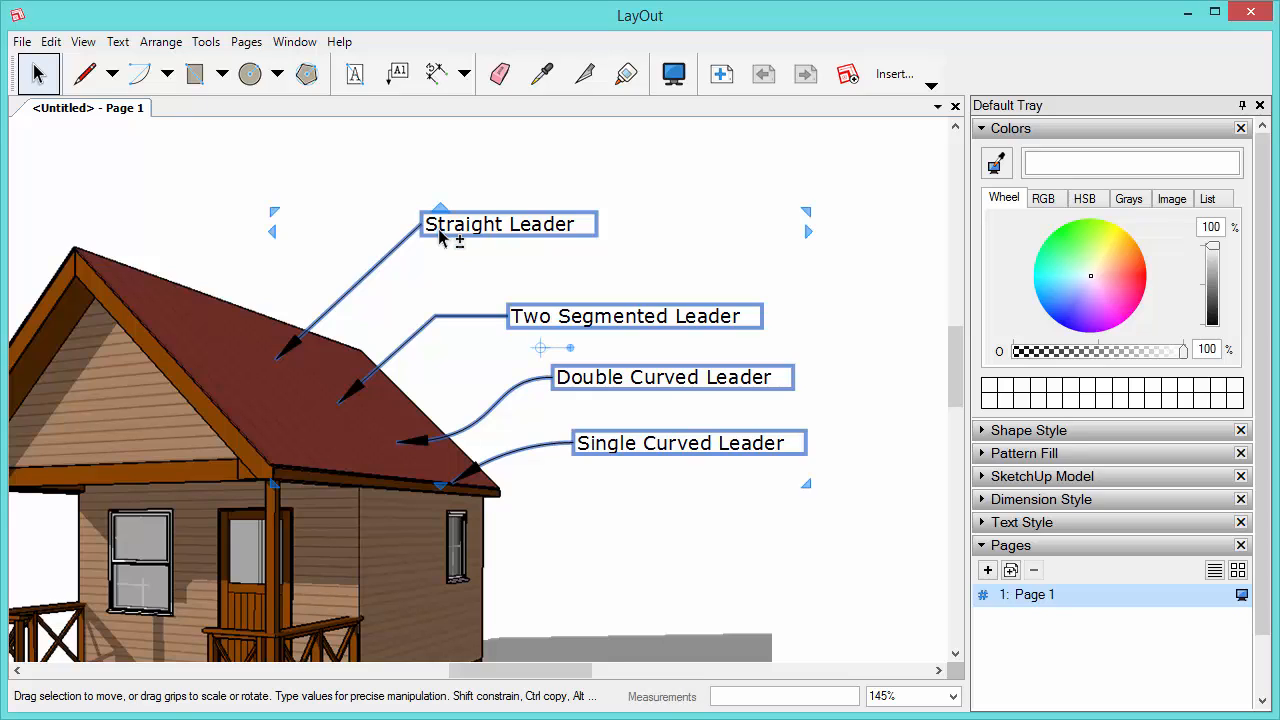
key(Delete)
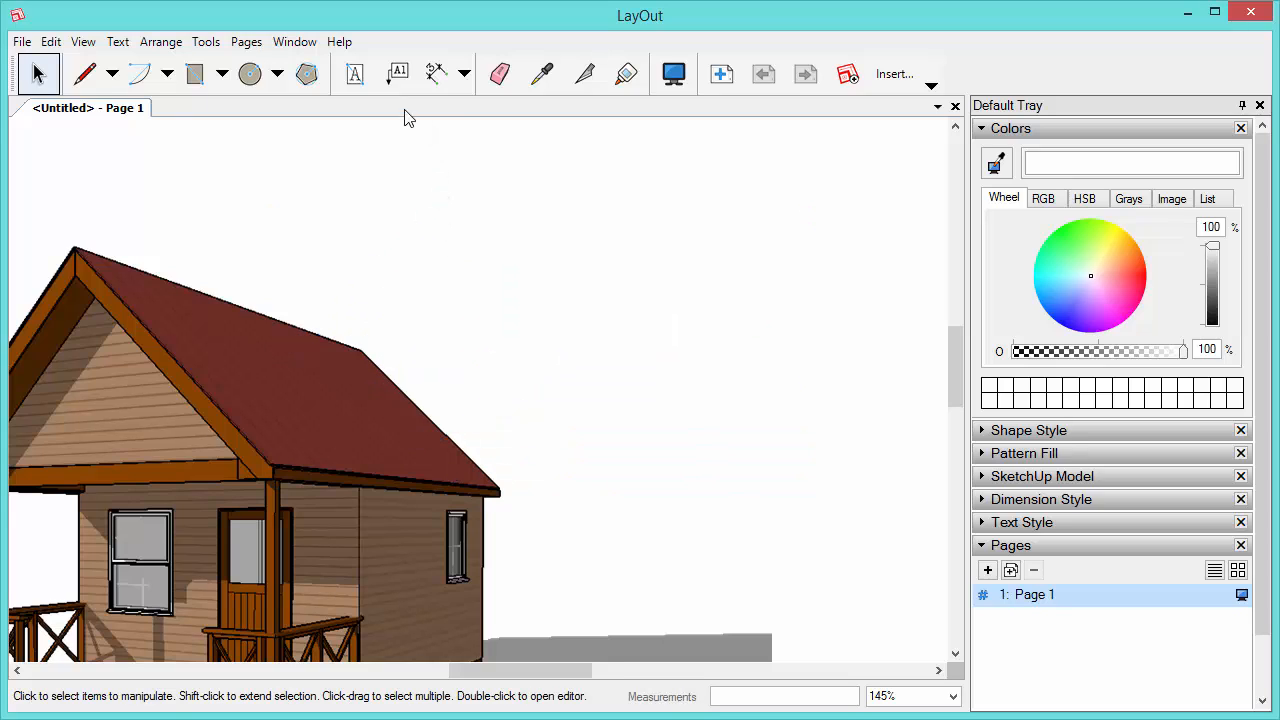
Place a label anchored on the red roof face, with a diagonal leader segment followed by a horizontal one toward the text
click(396, 77)
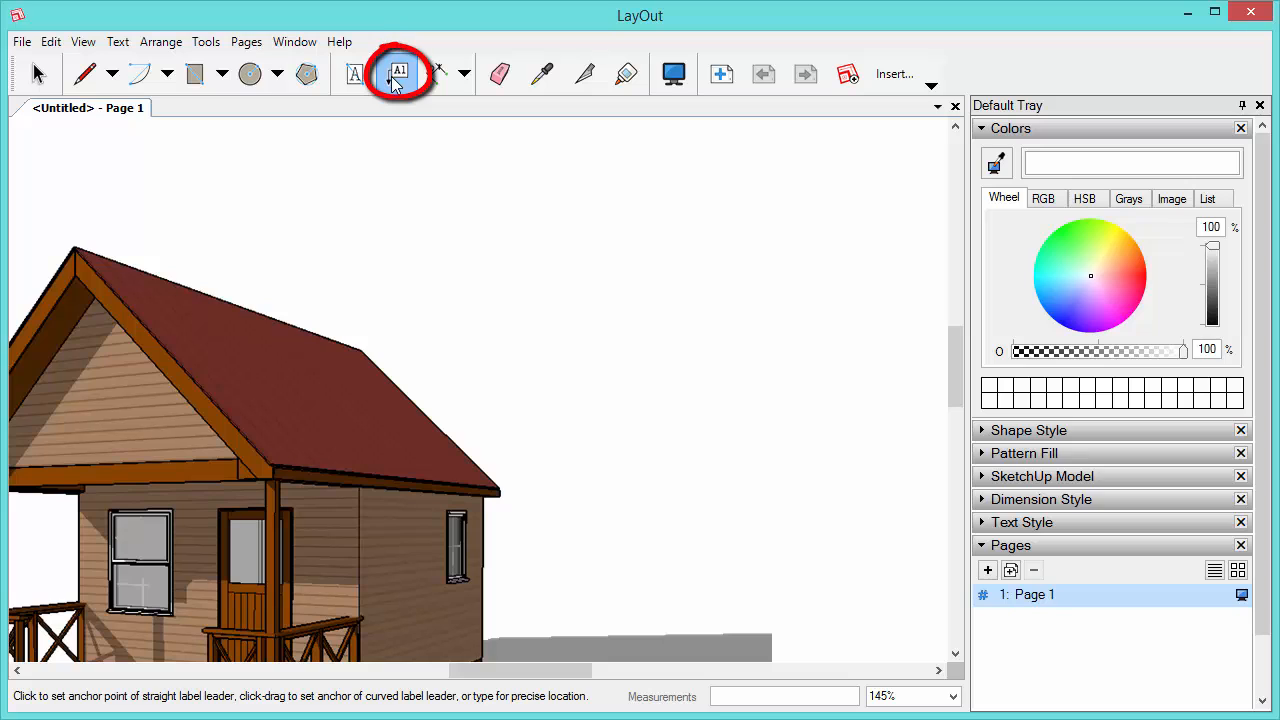
click(345, 362)
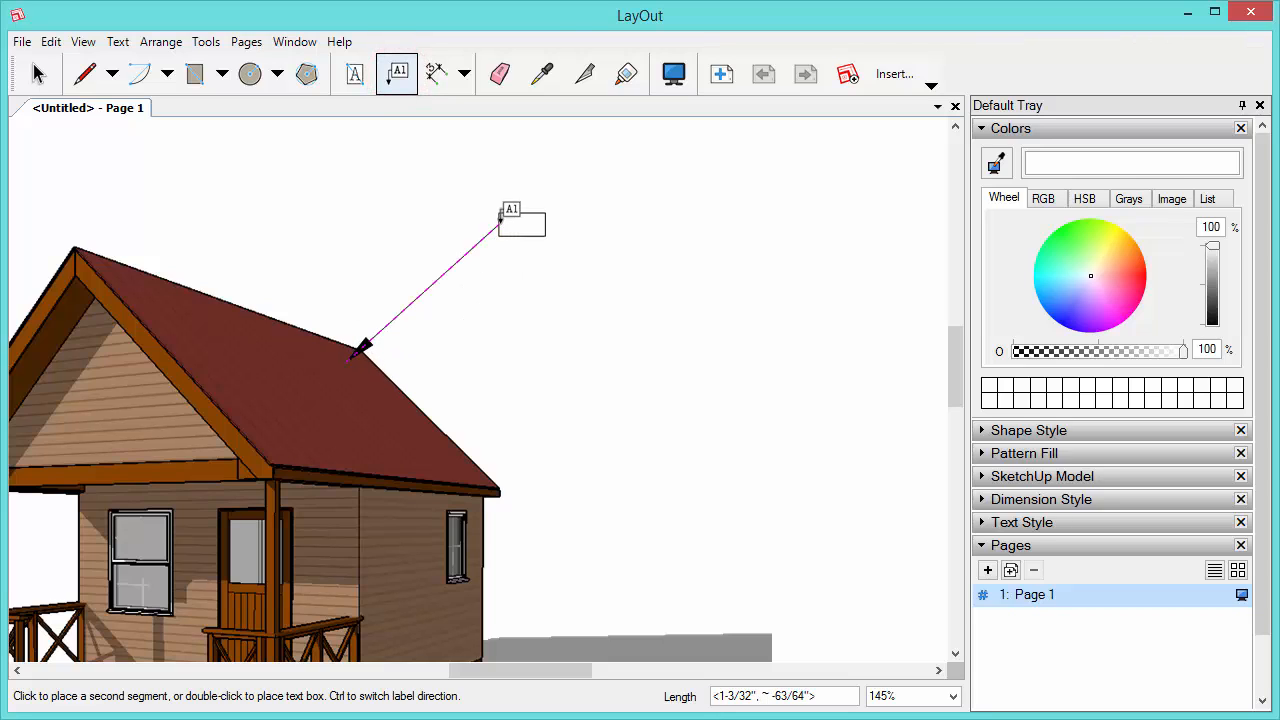
click(479, 241)
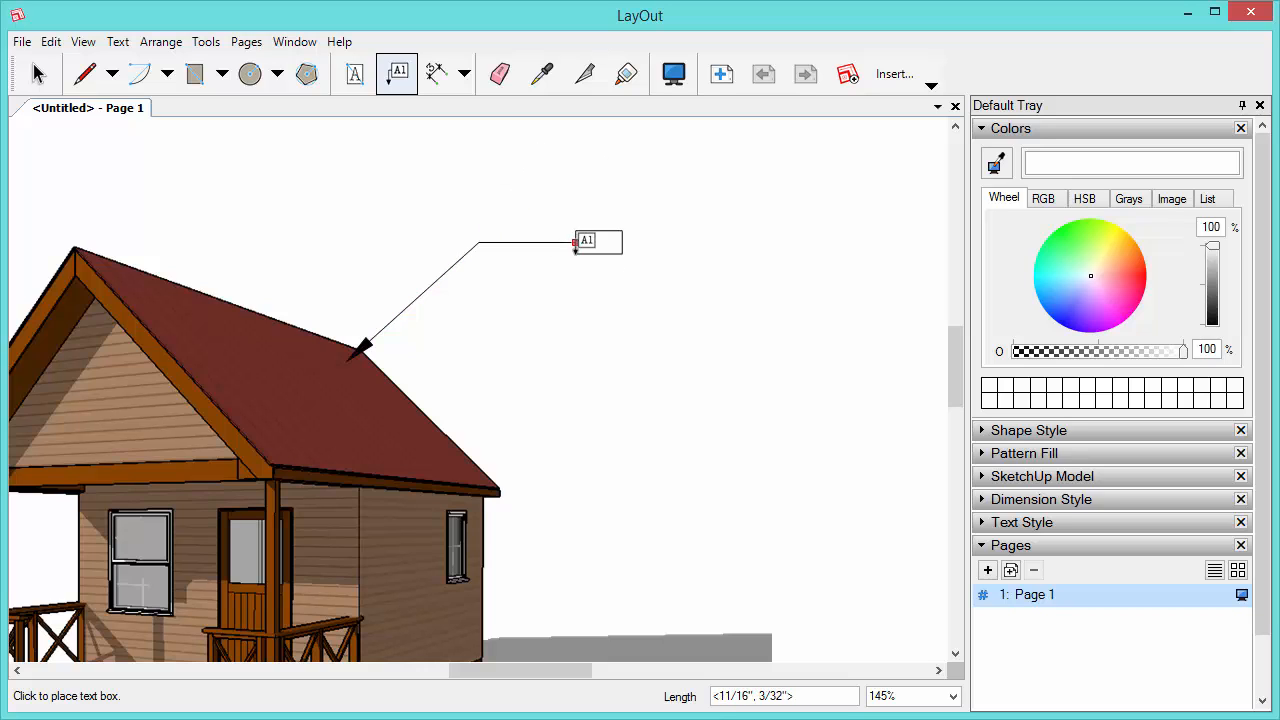
click(588, 241)
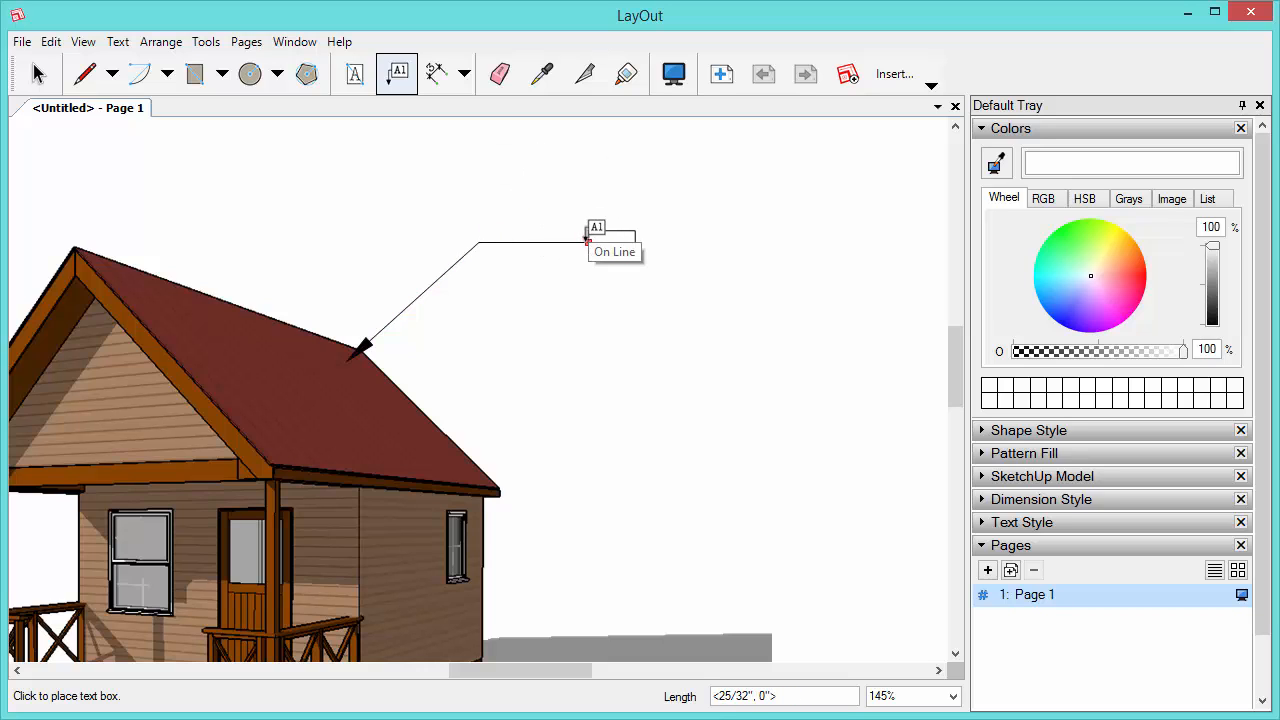
click(479, 241)
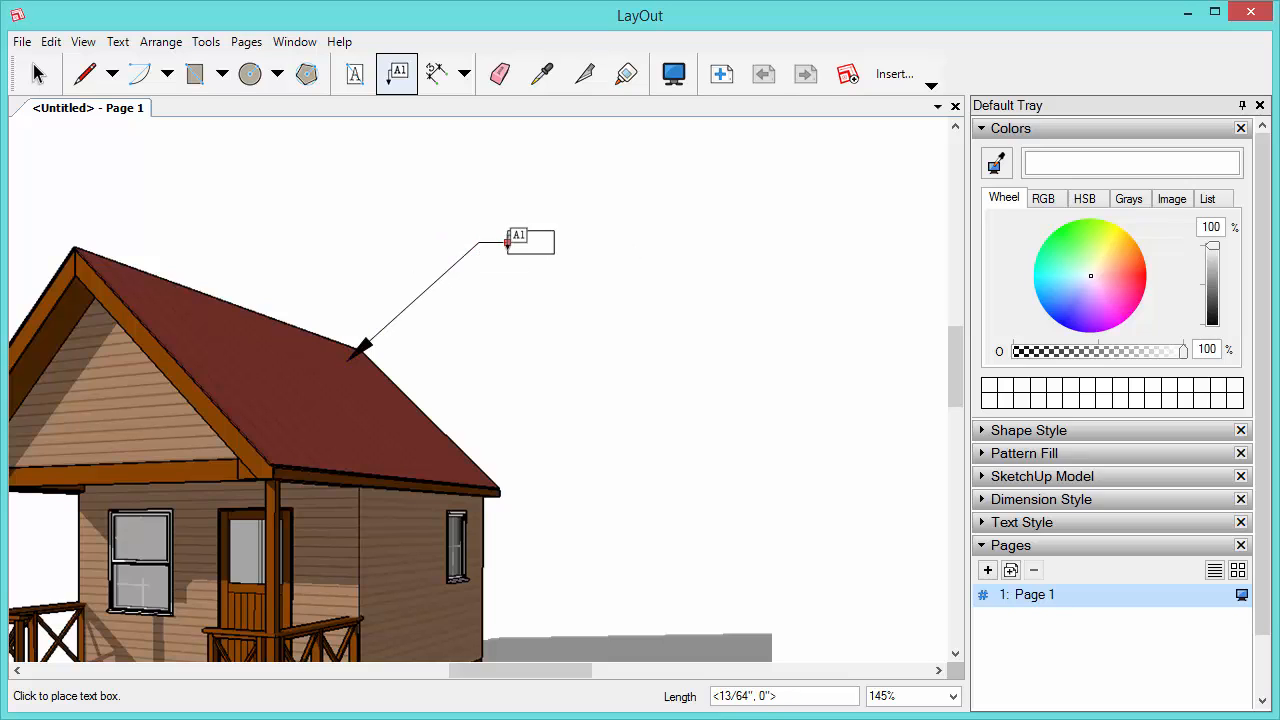
click(603, 241)
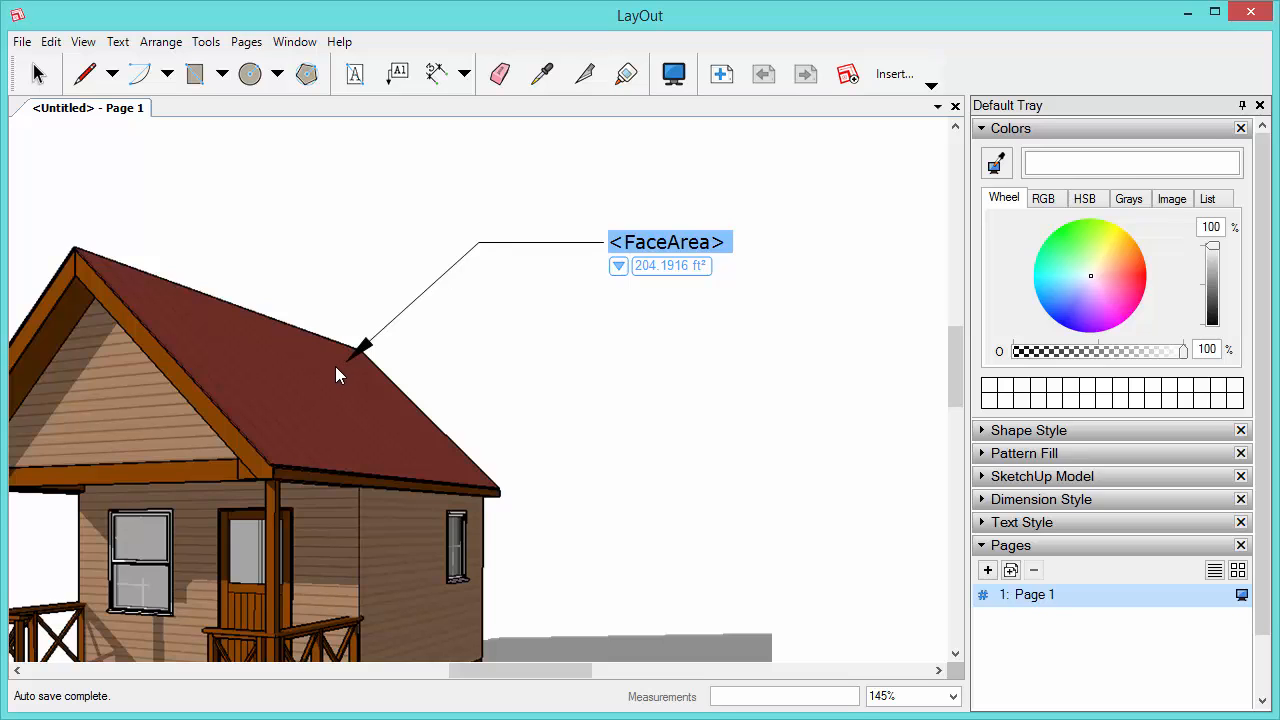
Check the roof label's automatic text options and replace its face area text with "Two-segmented leader line"
click(618, 266)
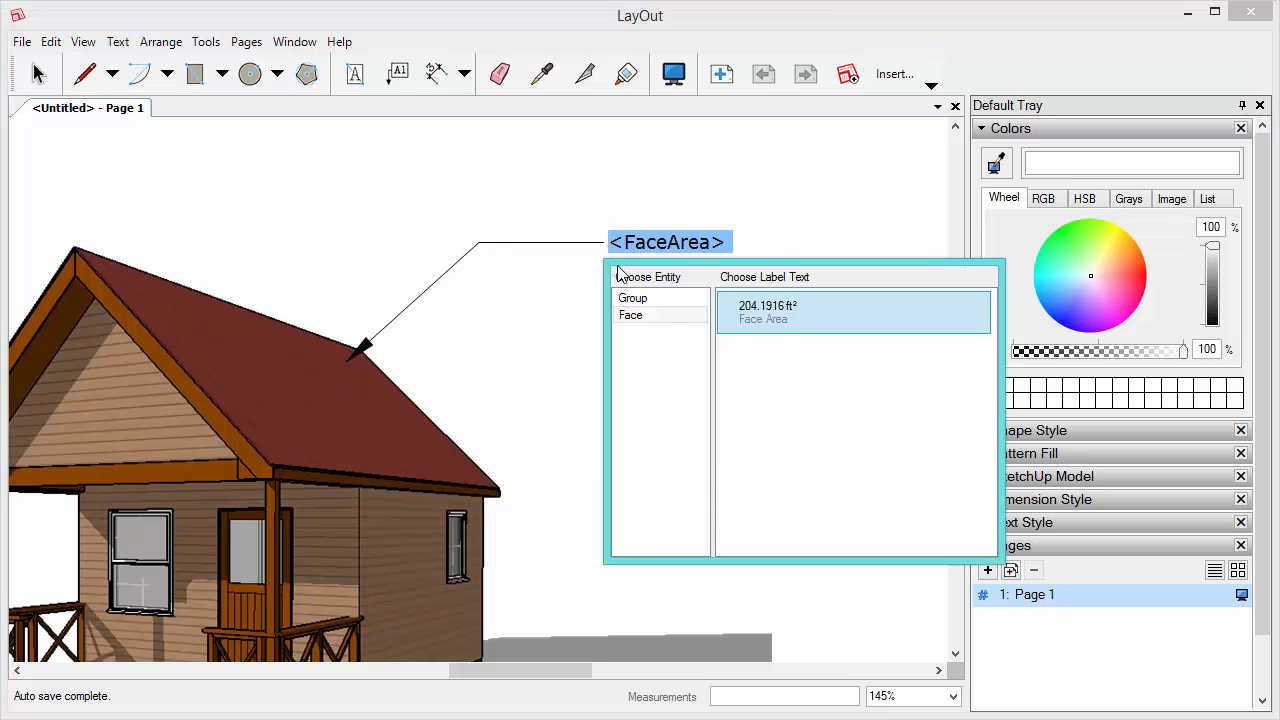
click(725, 316)
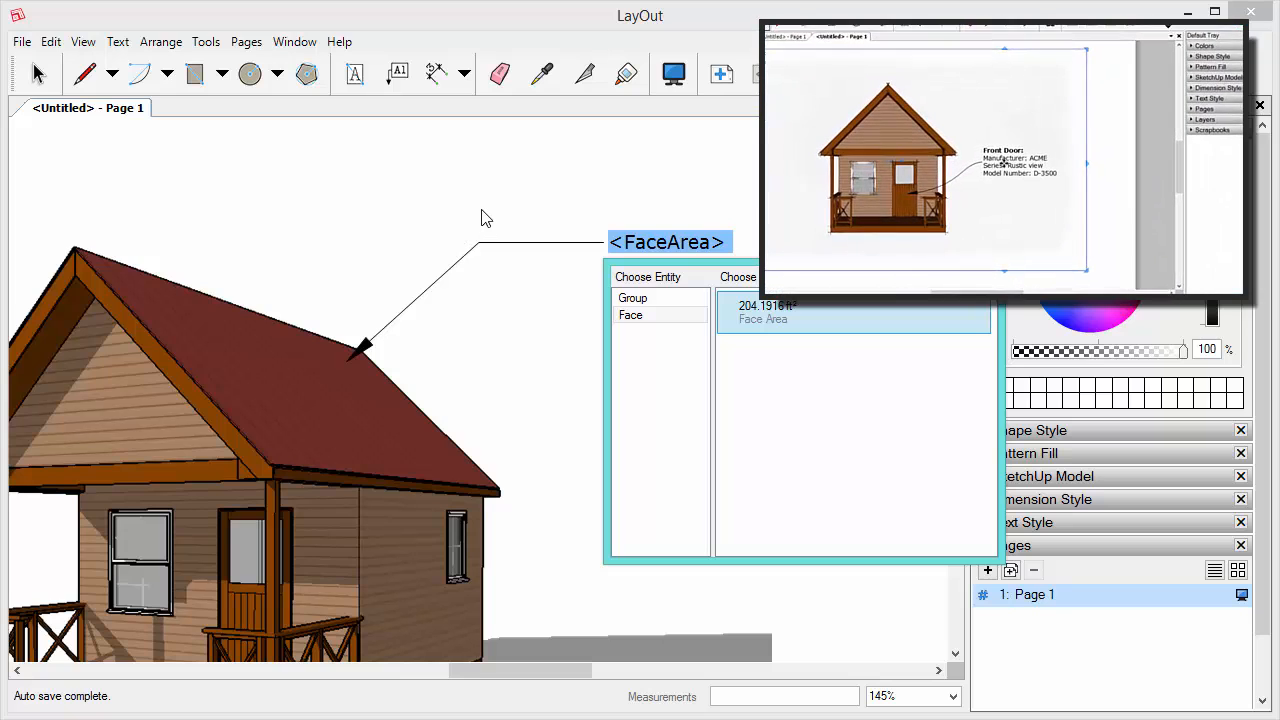
click(729, 247)
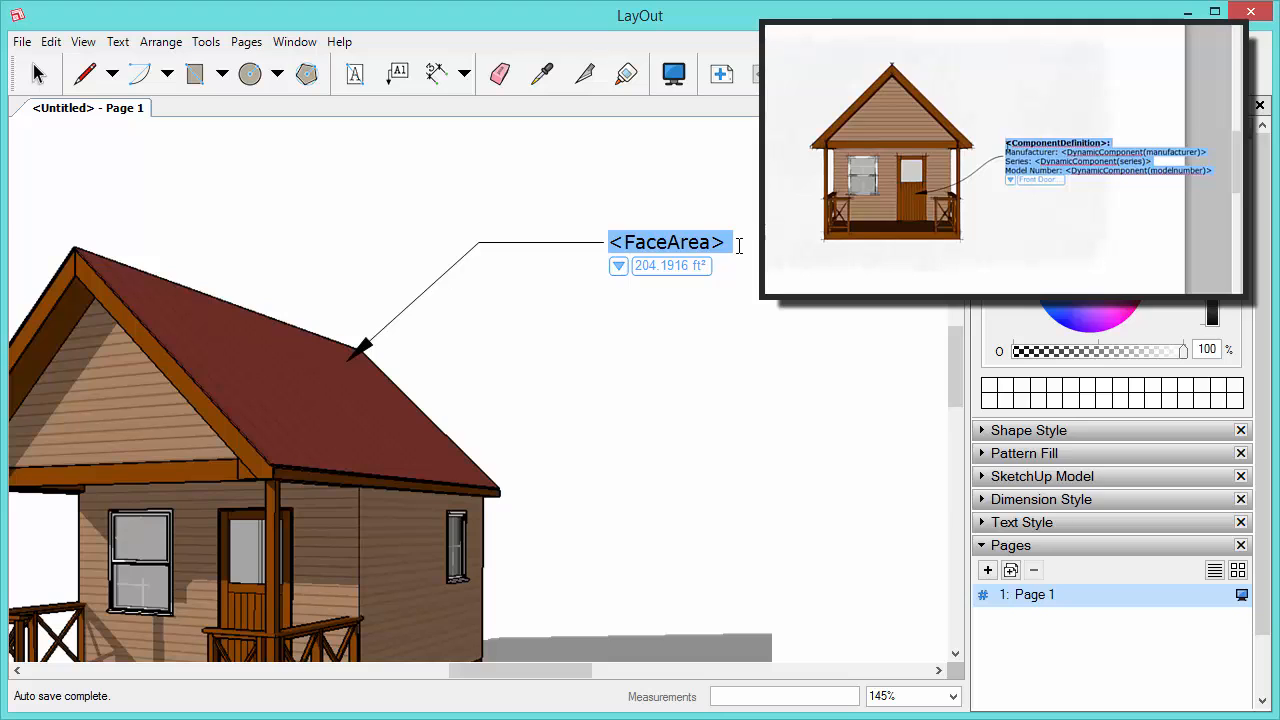
text(Two )
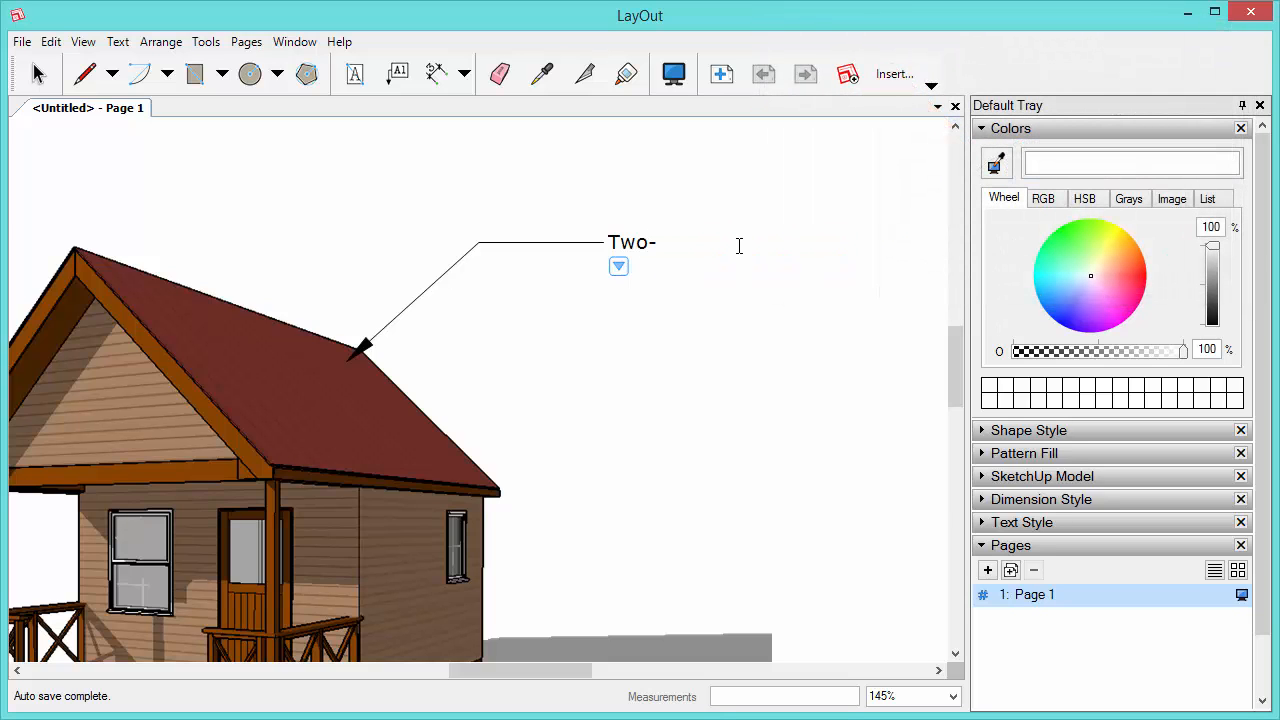
text(segmented leader line)
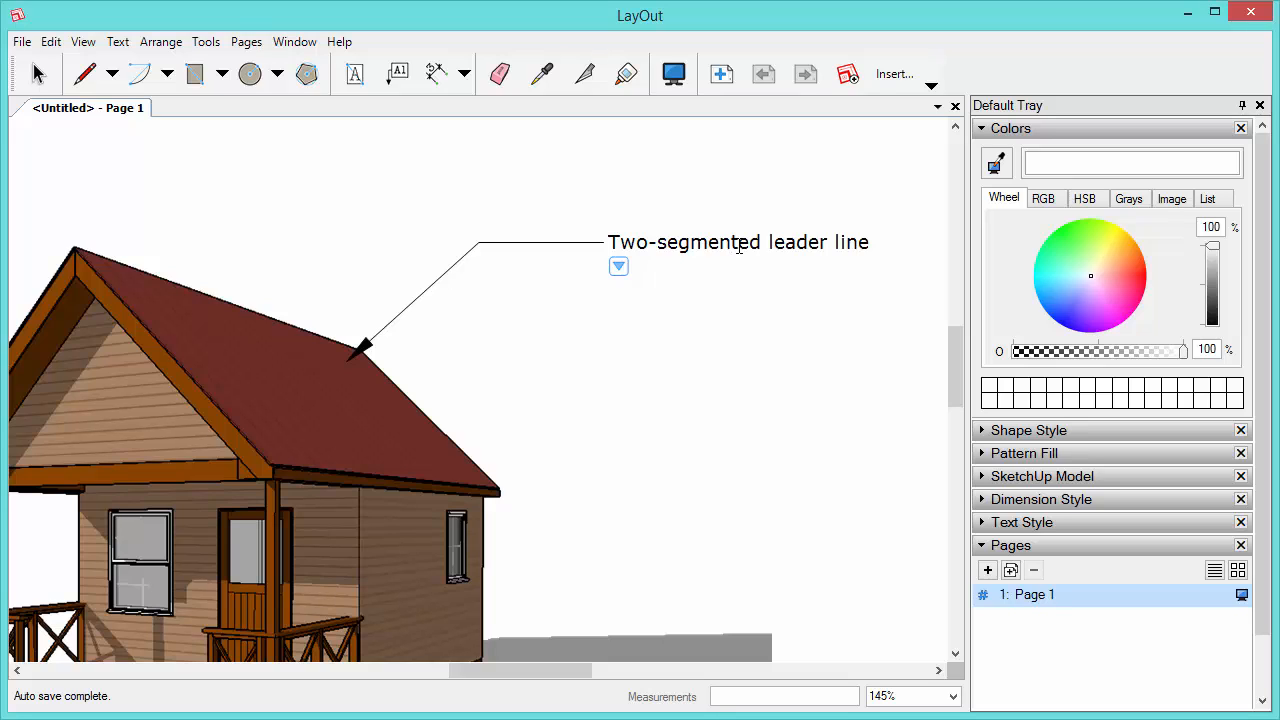
key(Escape)
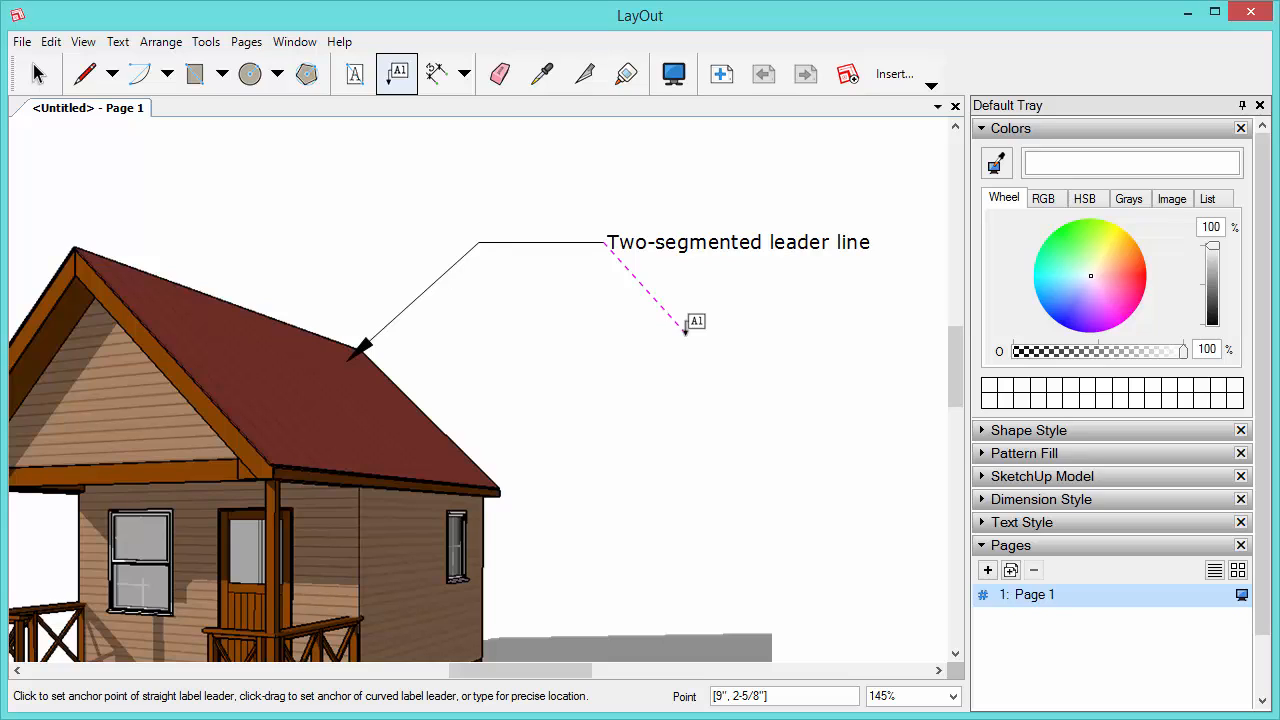
Add a straight-leader label from the roof, aligned below the two-segmented label, reading "Straight line leader"
click(378, 390)
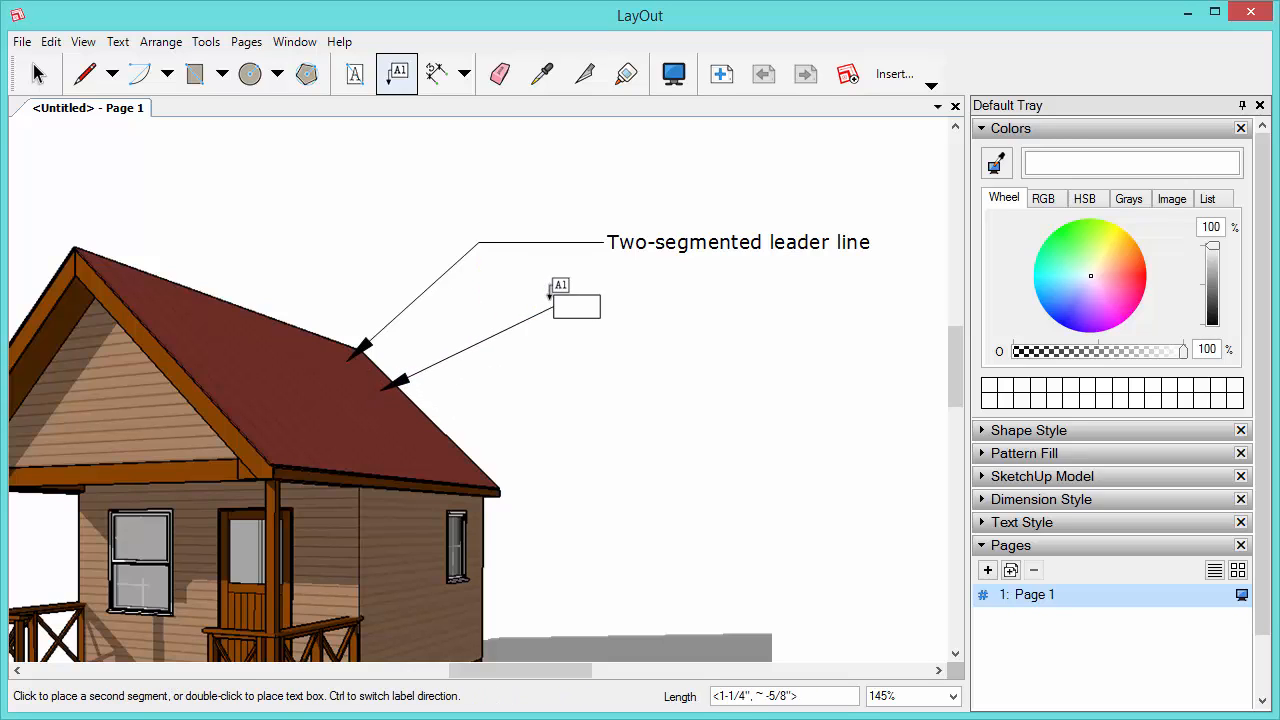
double_click(607, 292)
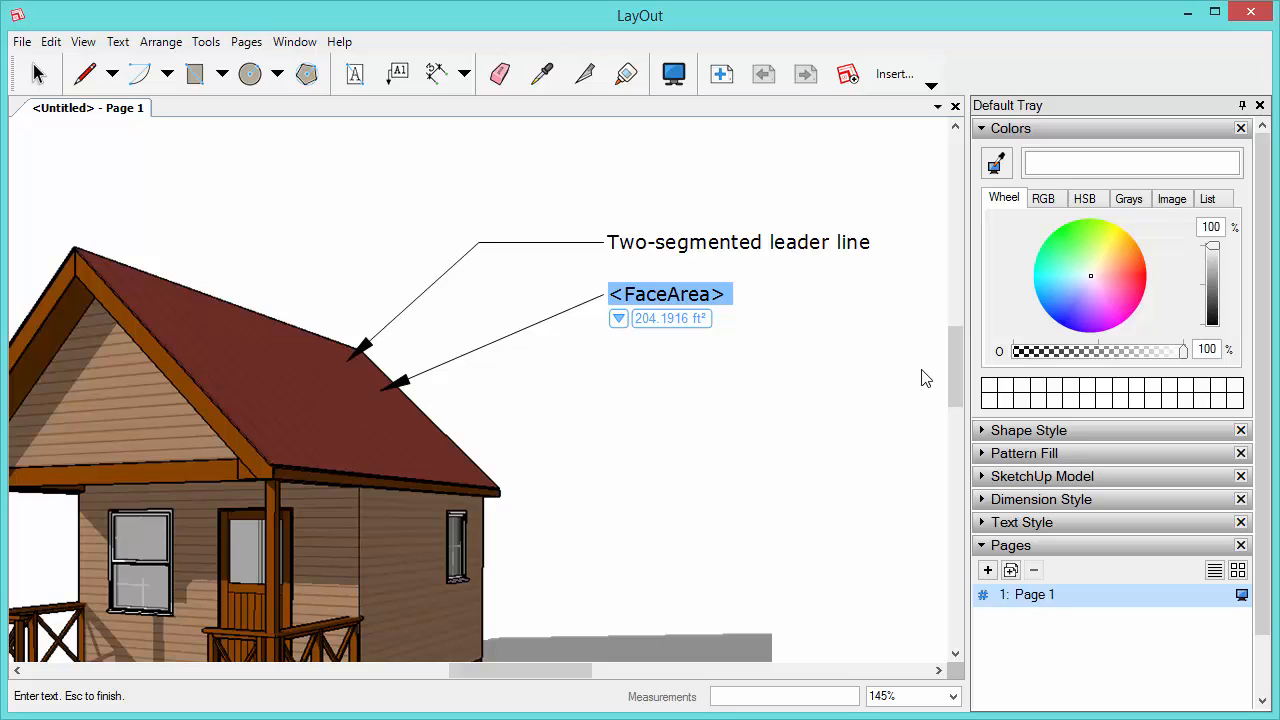
text(Straight)
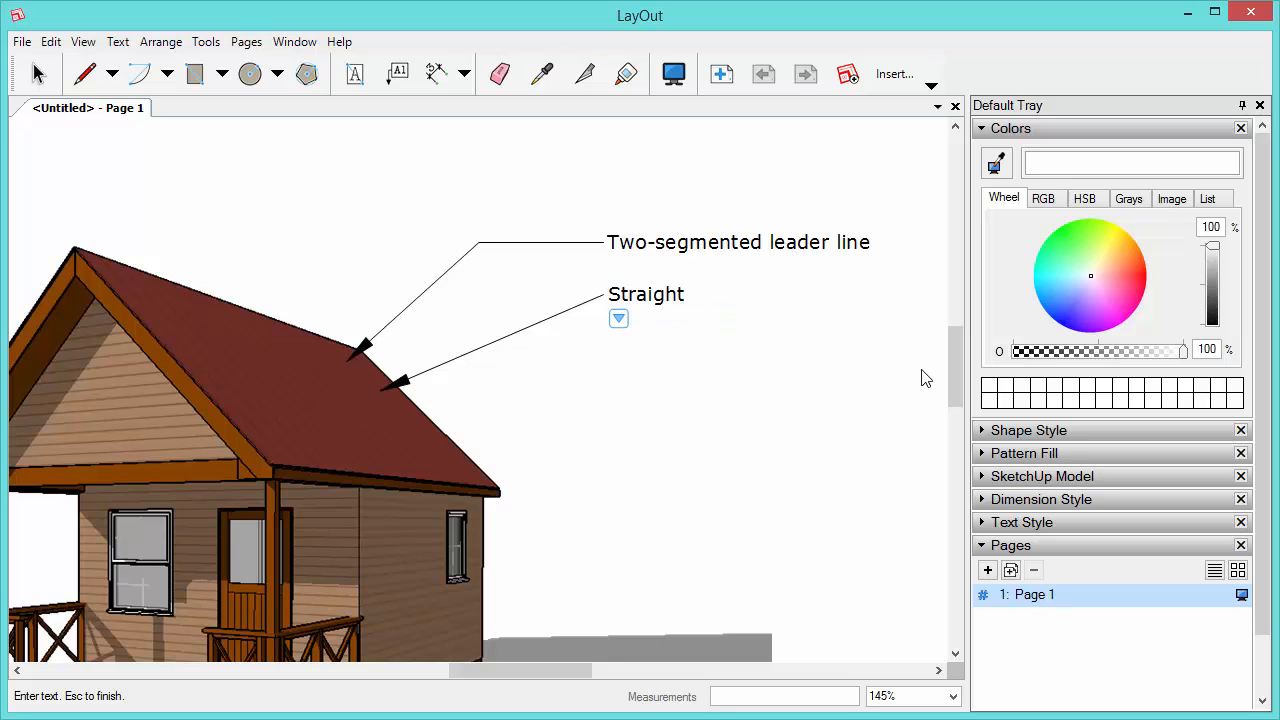
text( line leader)
key(Escape)
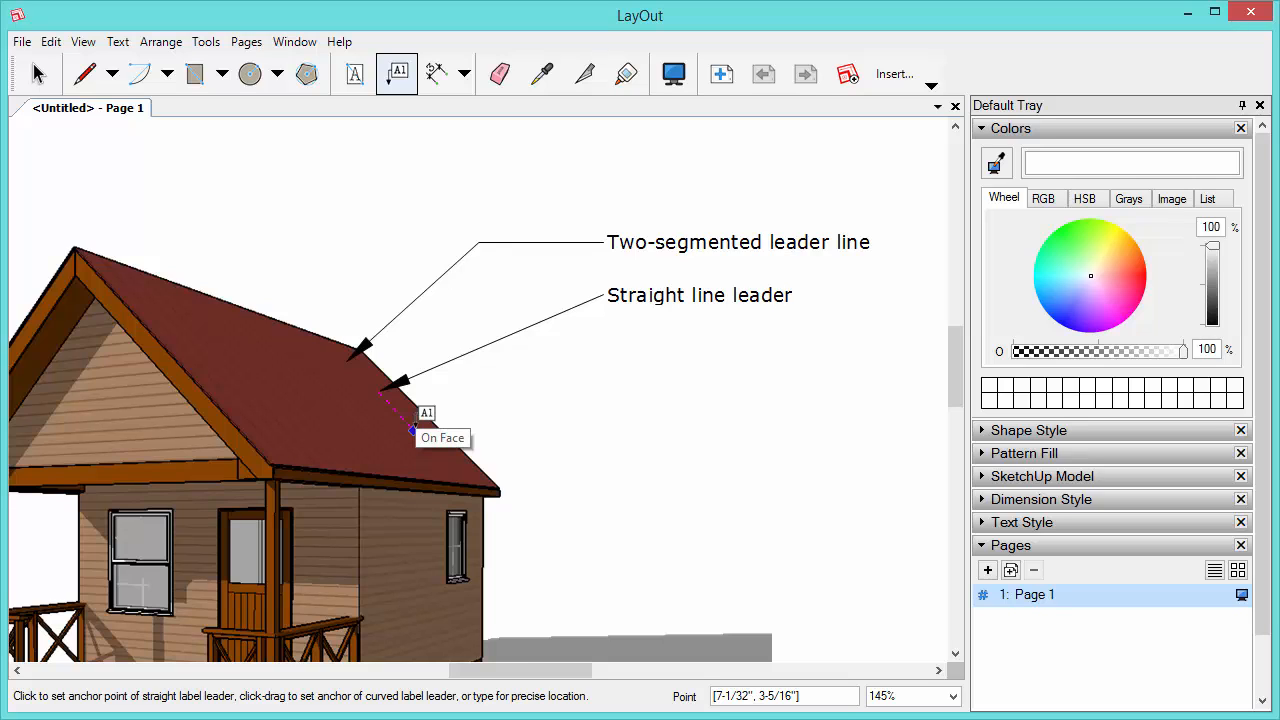
Add a label with an S-shaped curved leader from the roof, below the straight one, reading "Double curve leader"
drag(412, 430, 556, 428)
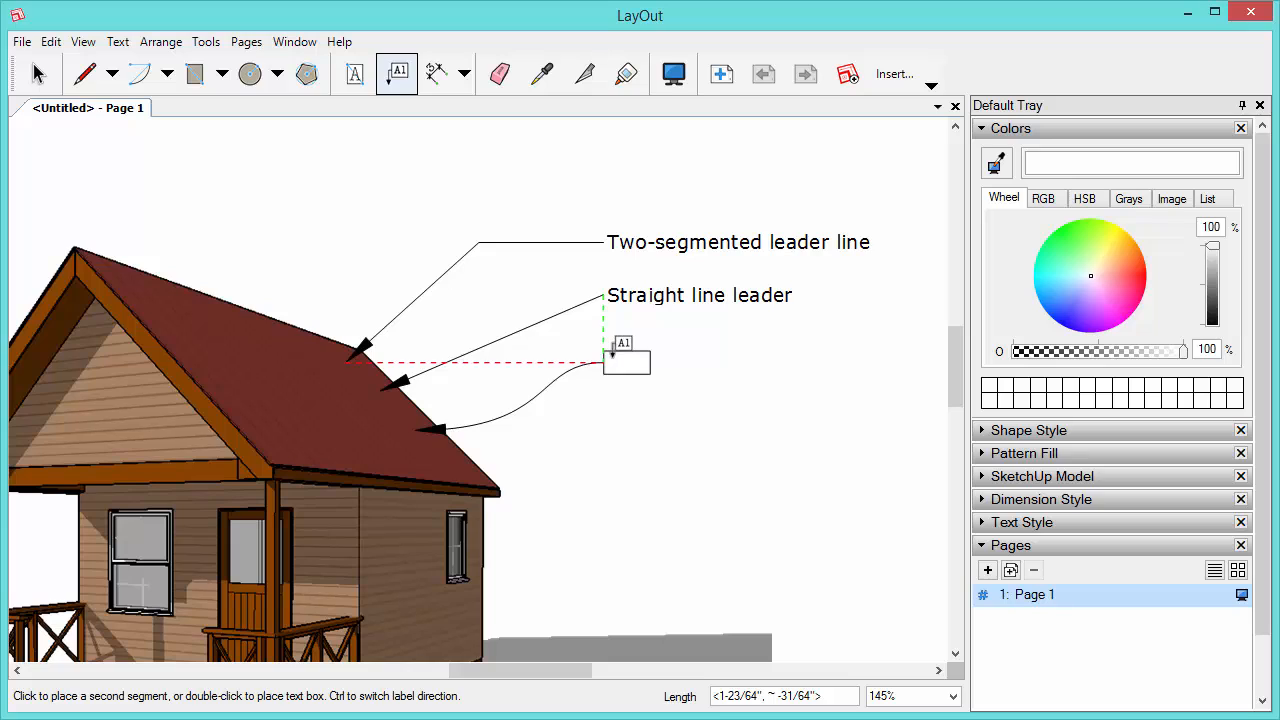
double_click(609, 362)
text(Double curve)
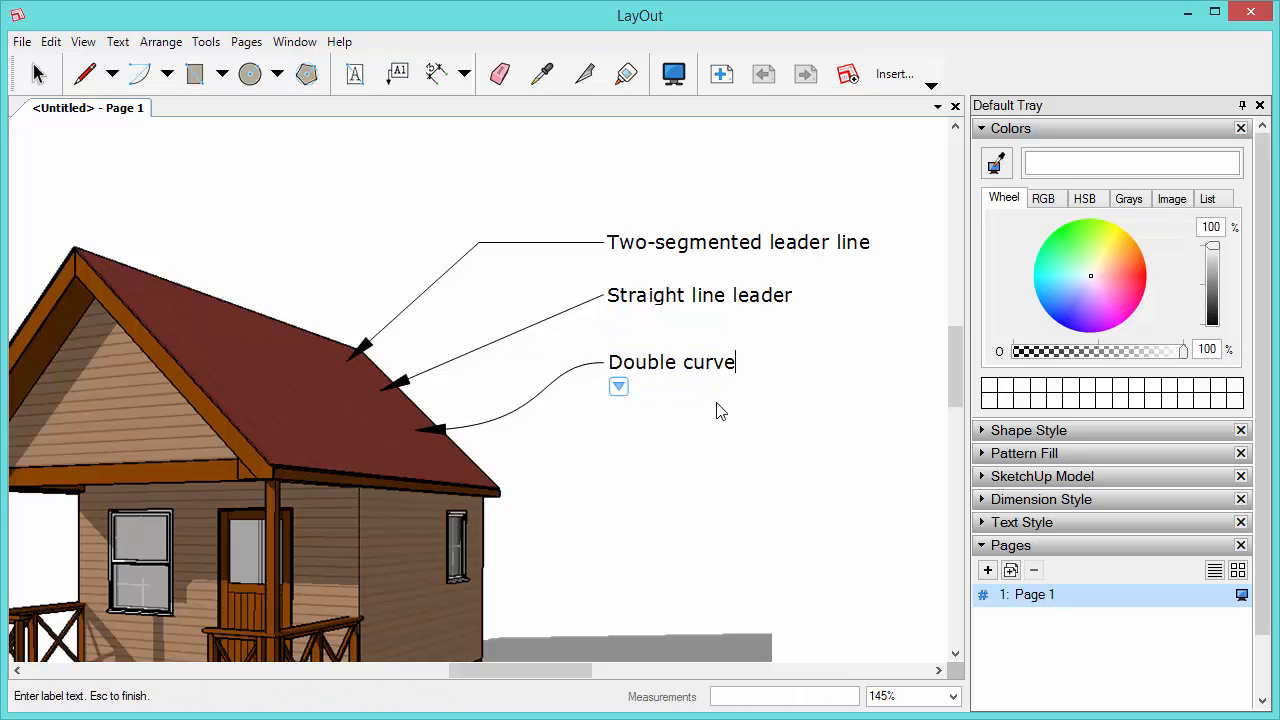
text( leader)
key(Escape)
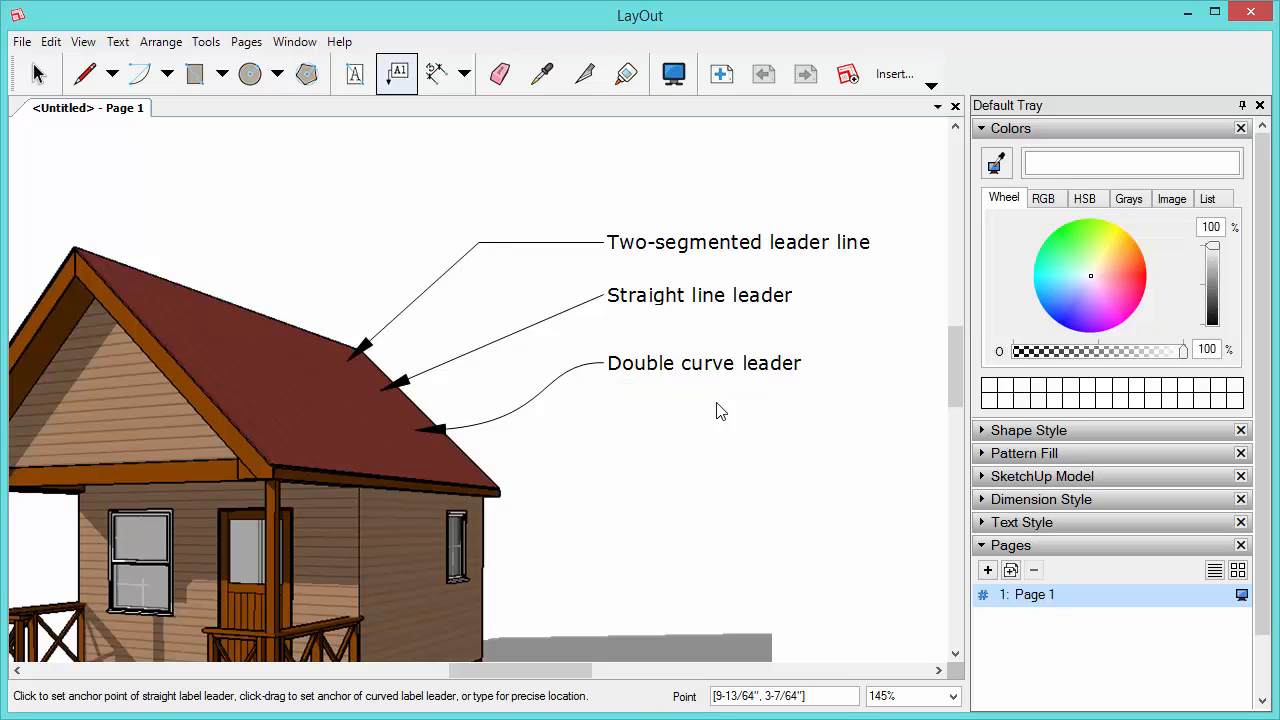
Adjust the curve handle at the text end of the double curve leader slightly, and deselect the label
click(38, 74)
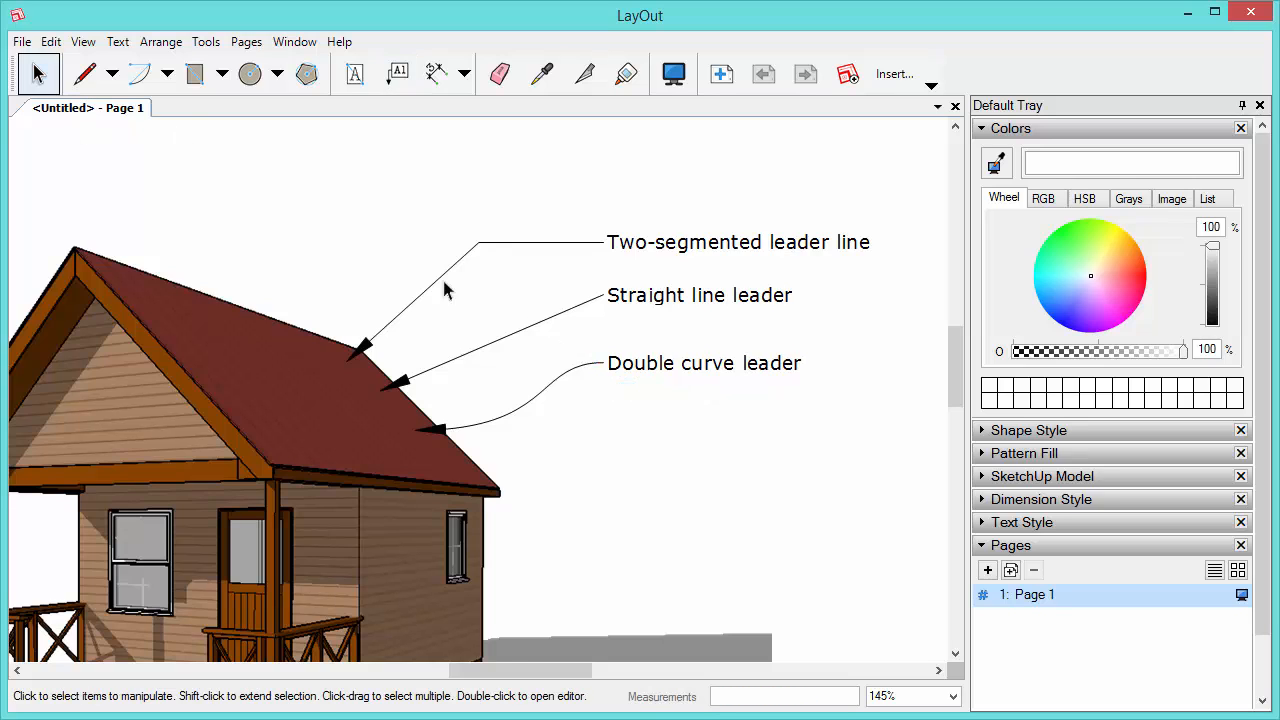
click(545, 403)
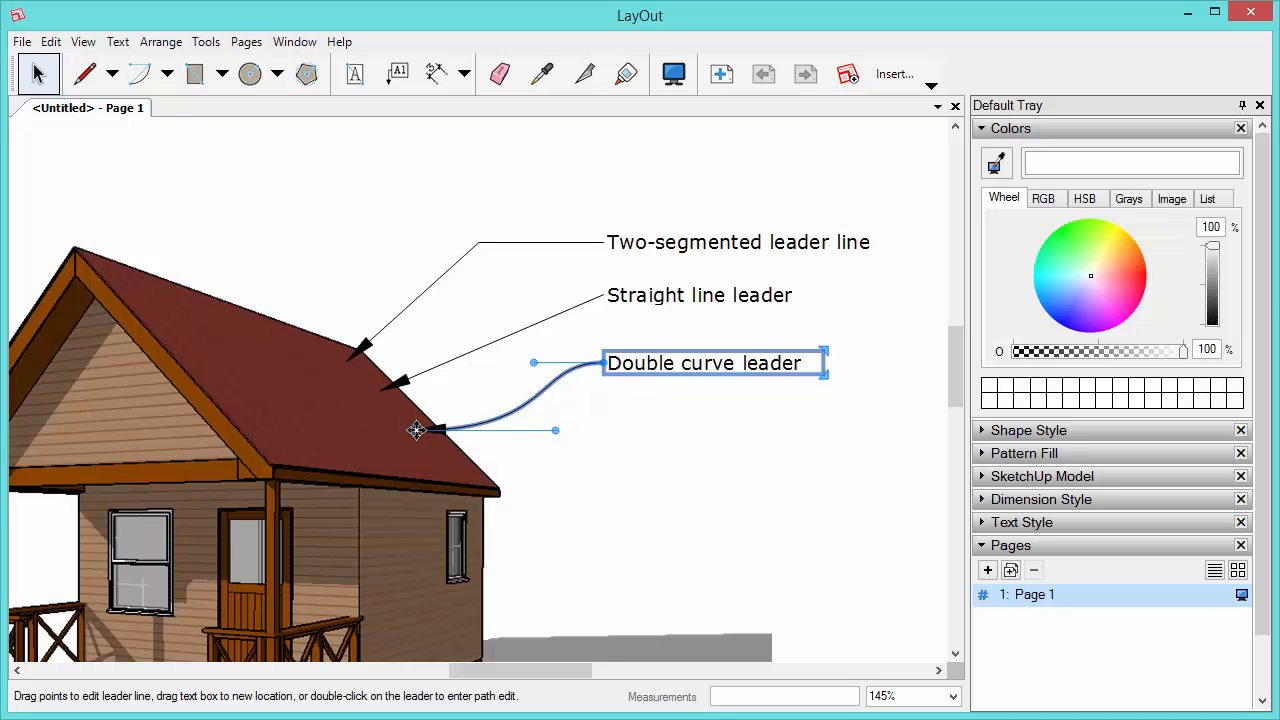
scroll(595, 364, up, 5)
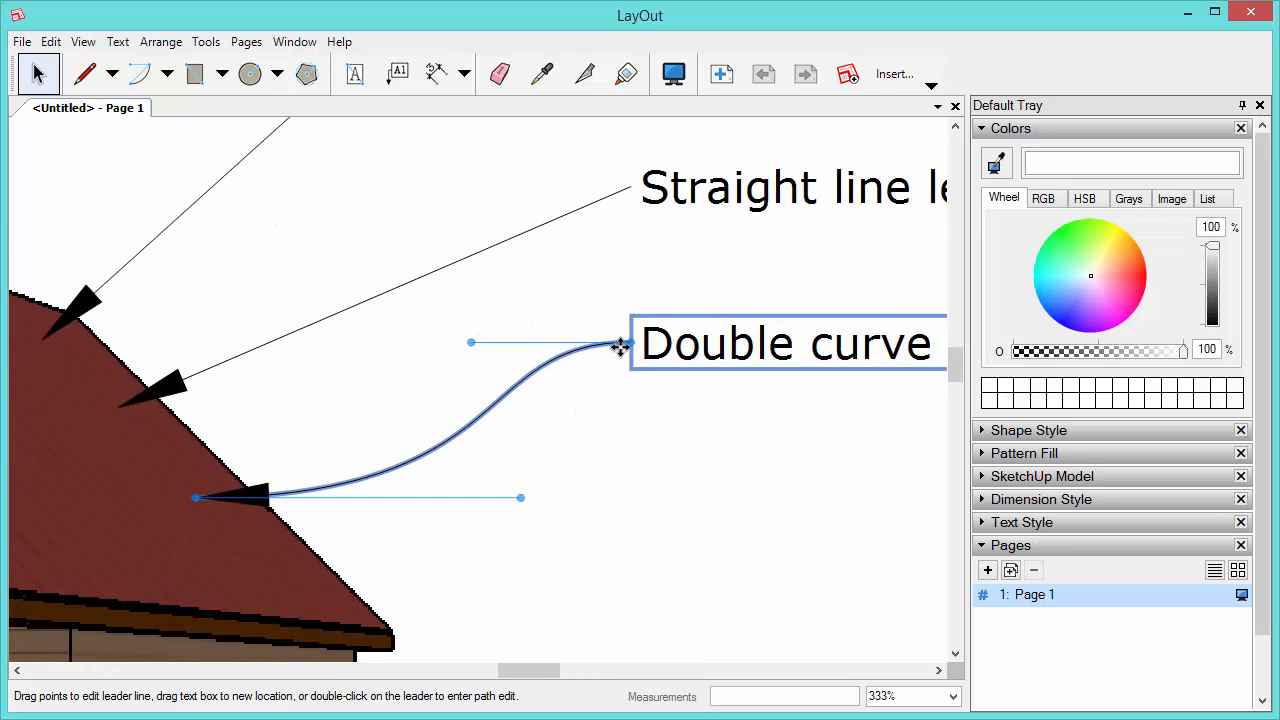
mouse_move(471, 345)
mouse_down()
mouse_move(363, 346)
mouse_move(470, 345)
mouse_up()
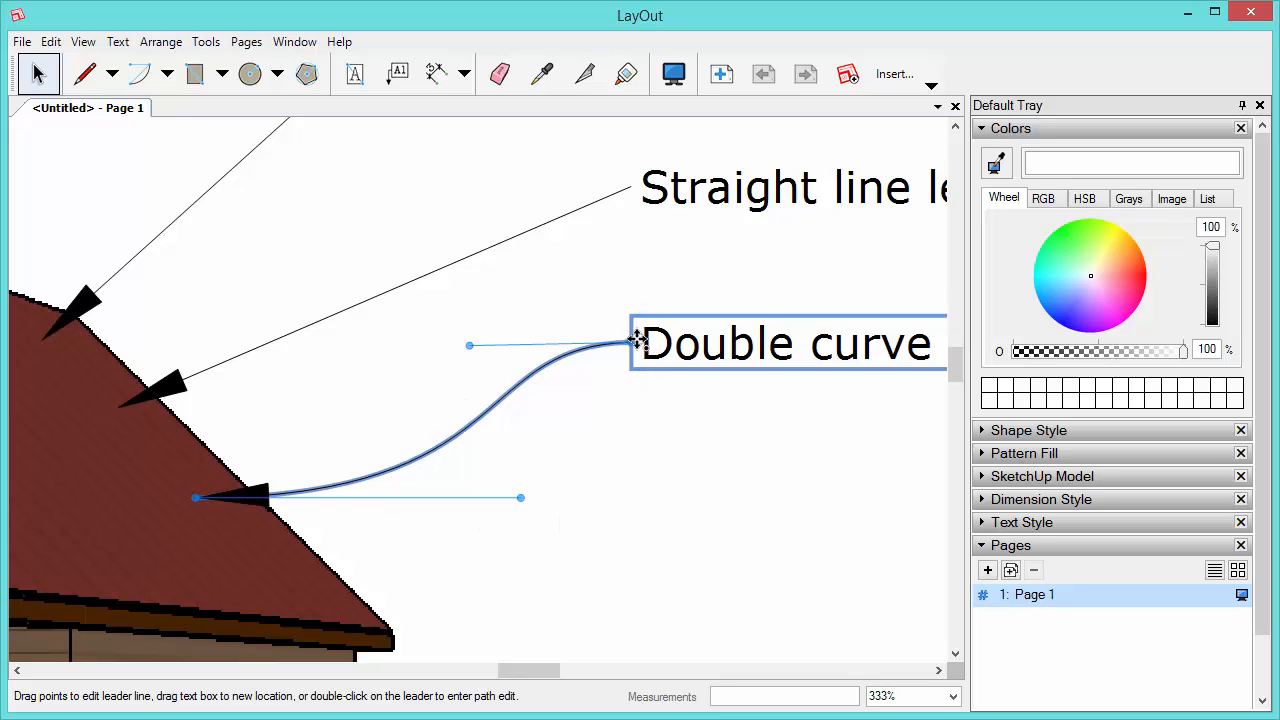
scroll(361, 406, down, 4)
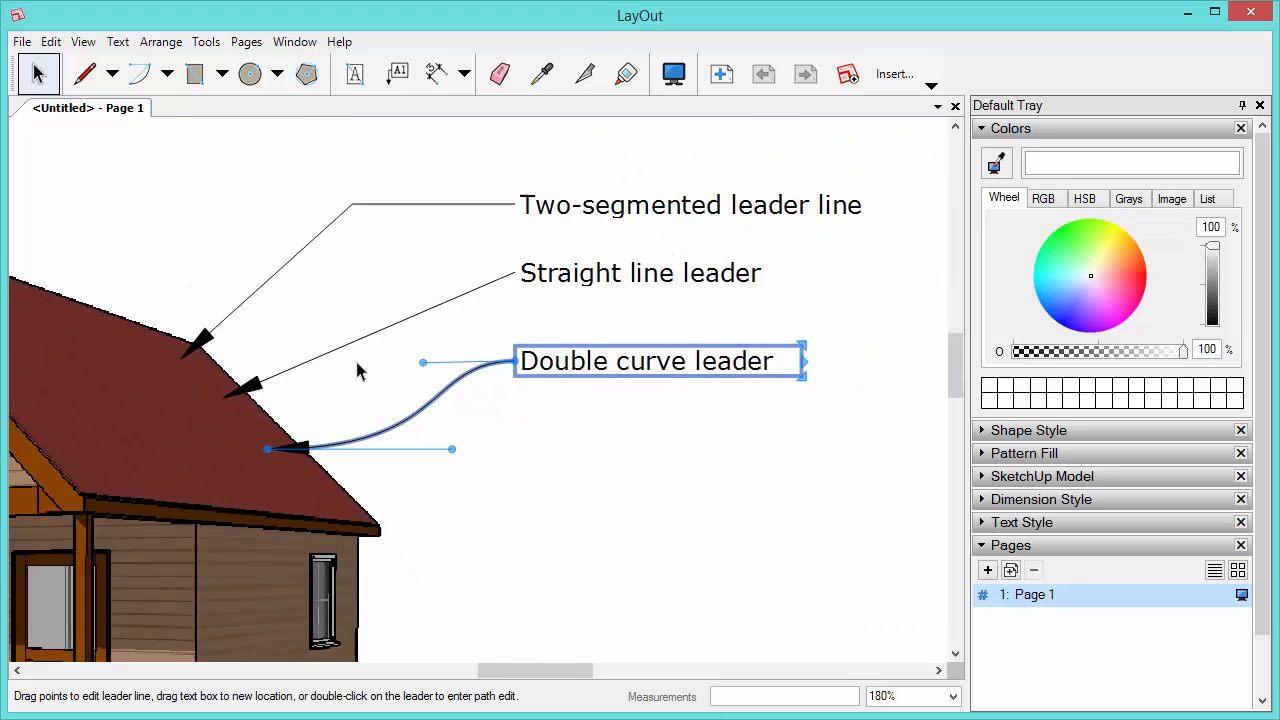
click(743, 470)
Add a label with a single-curve leader from the roof's lower corner, reading "Single curve leader", and deselect it
click(398, 75)
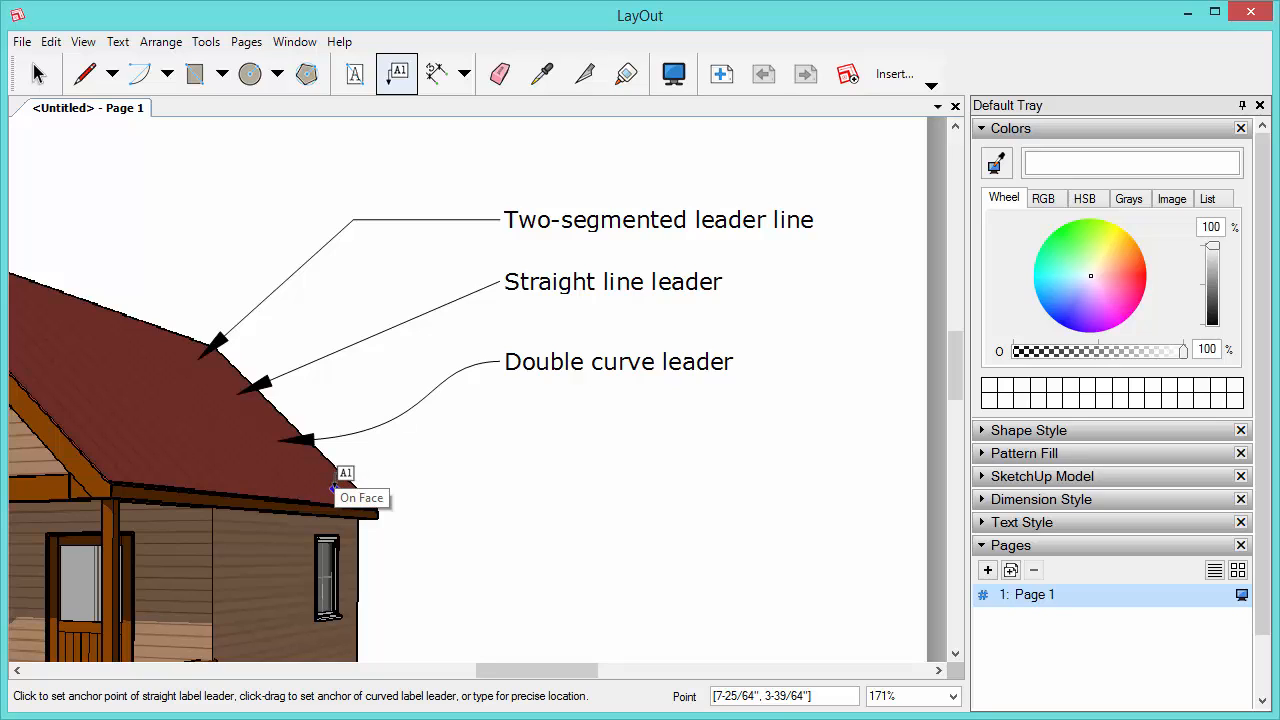
click(333, 487)
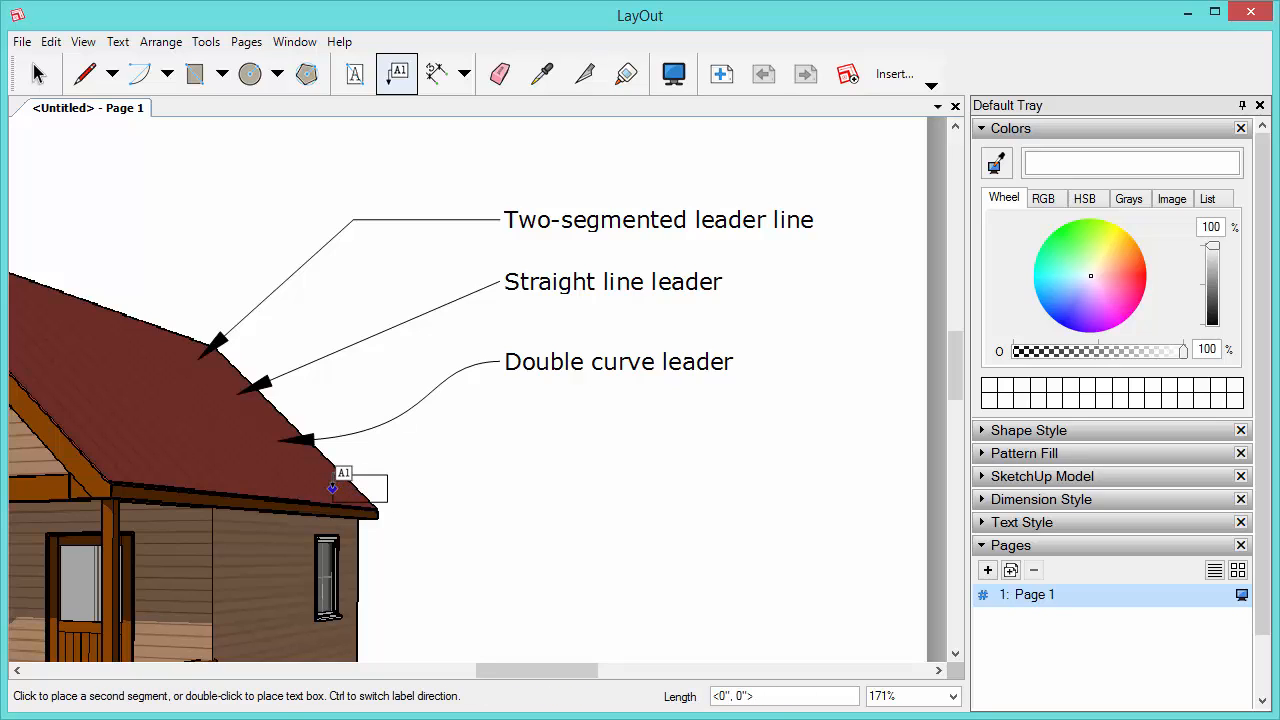
drag(507, 413, 465, 487)
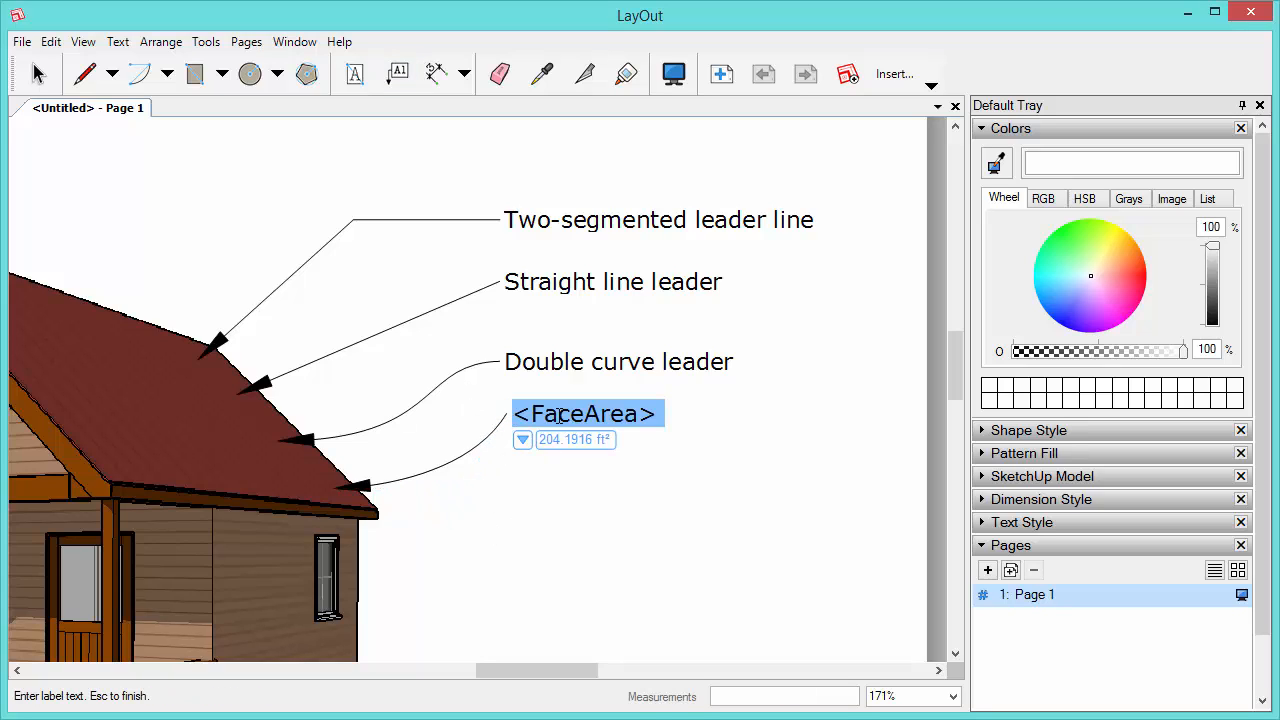
text(Single curve leader)
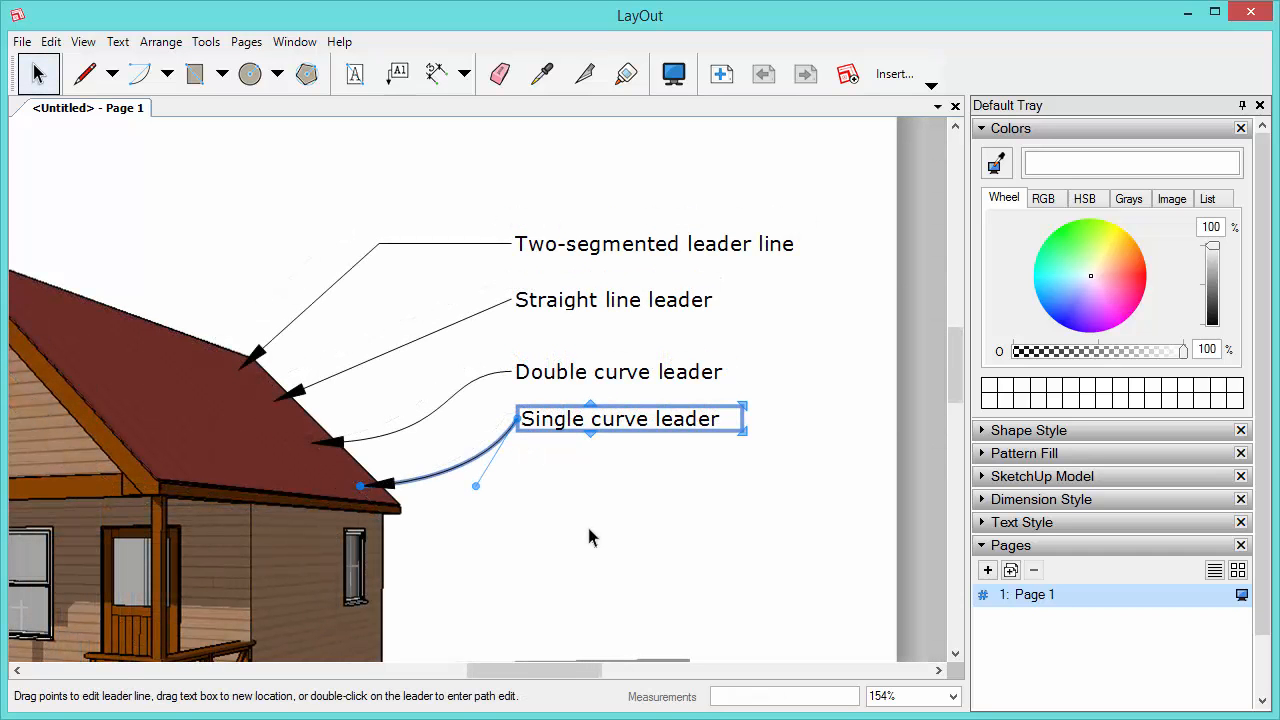
click(589, 537)
Add a straight-leader label above the house, pointing at the upper part of the roof, and accept the suggested <FaceArea> text
scroll(589, 537, down, 3)
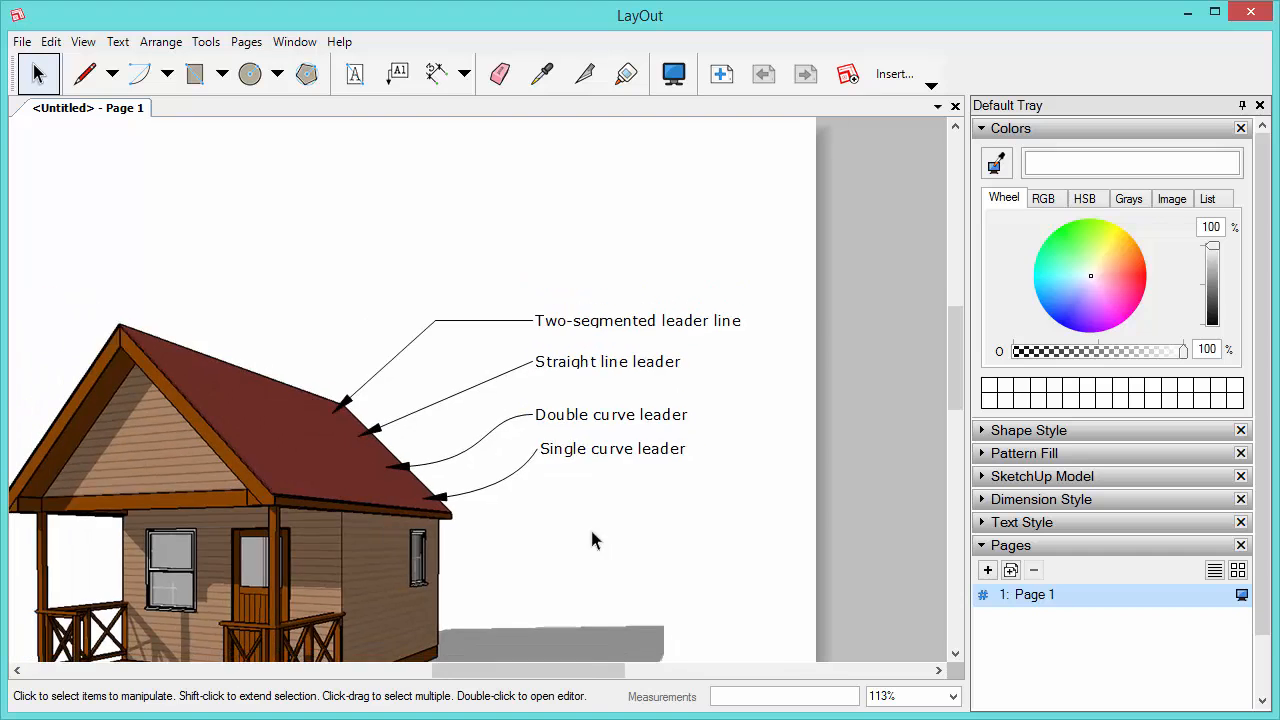
scroll(352, 490, up, 2)
click(397, 73)
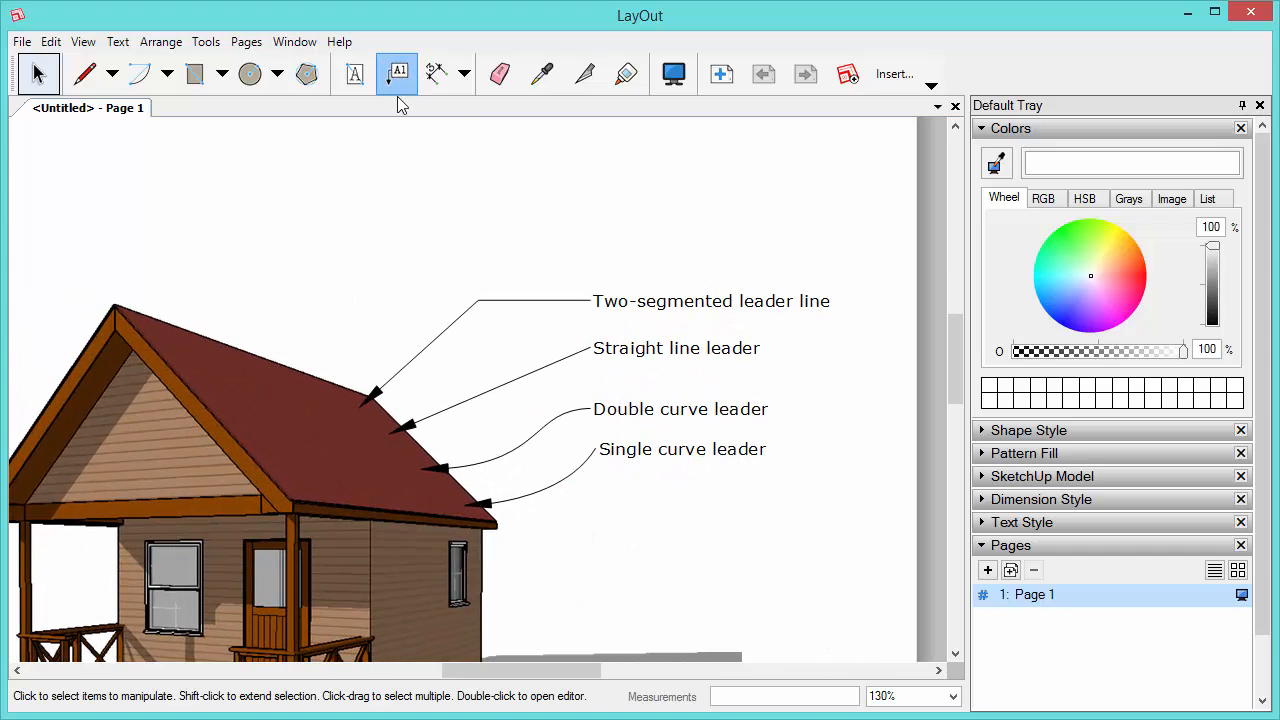
click(259, 360)
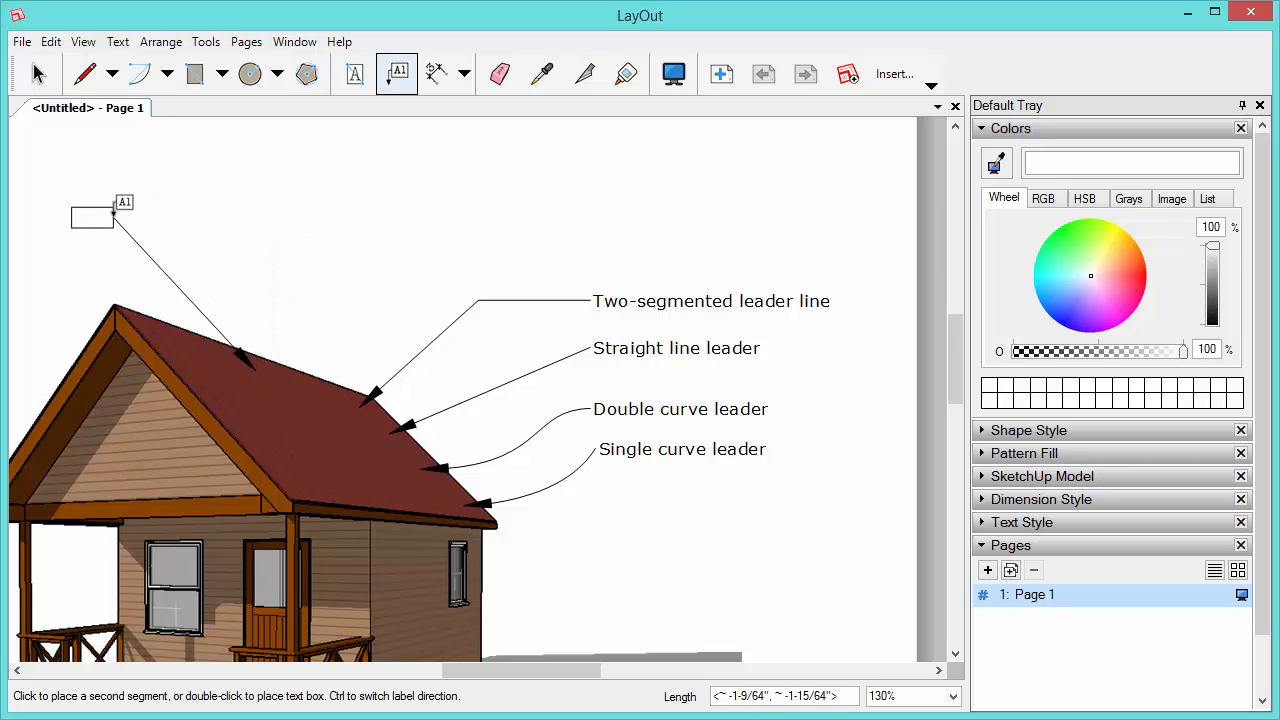
click(272, 186)
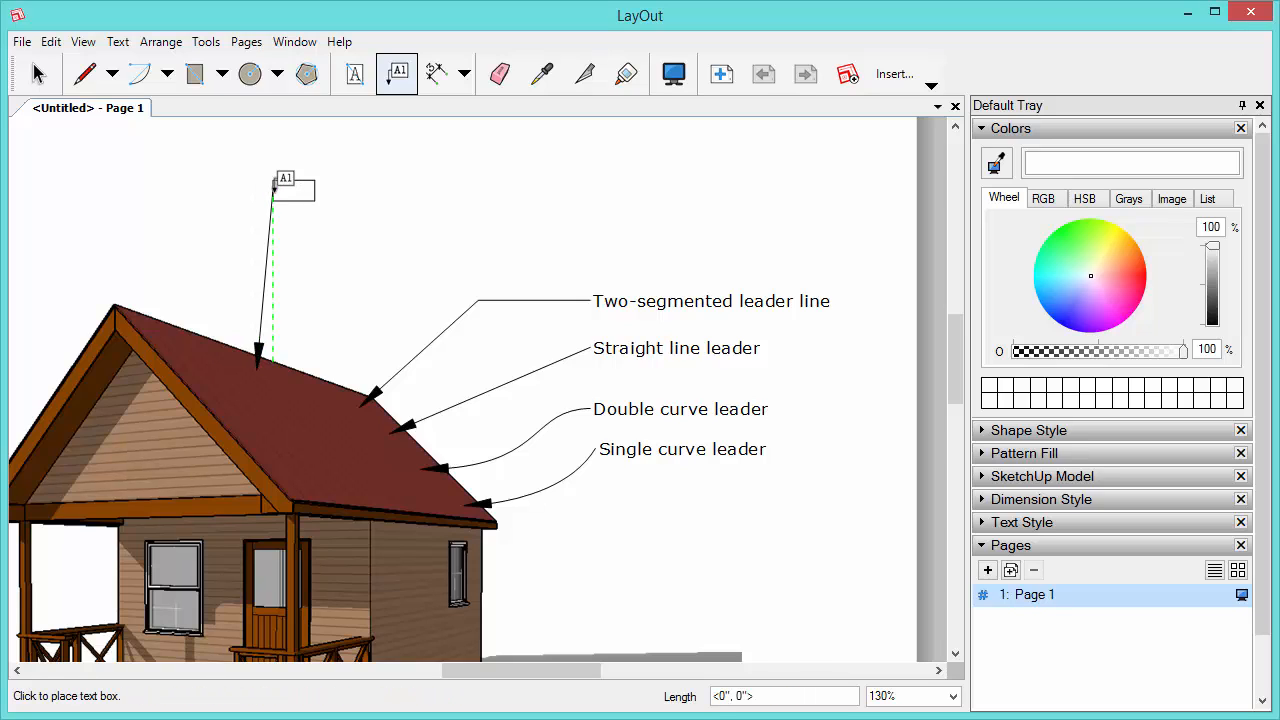
click(274, 186)
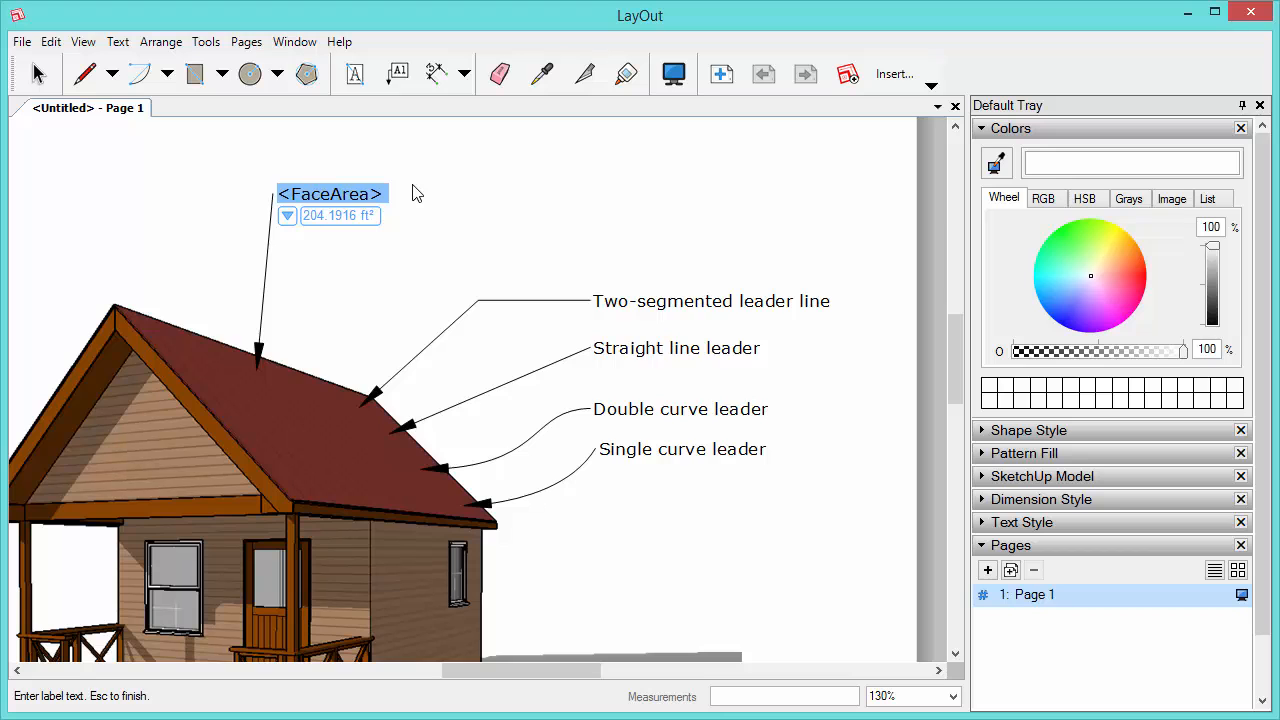
key(Escape)
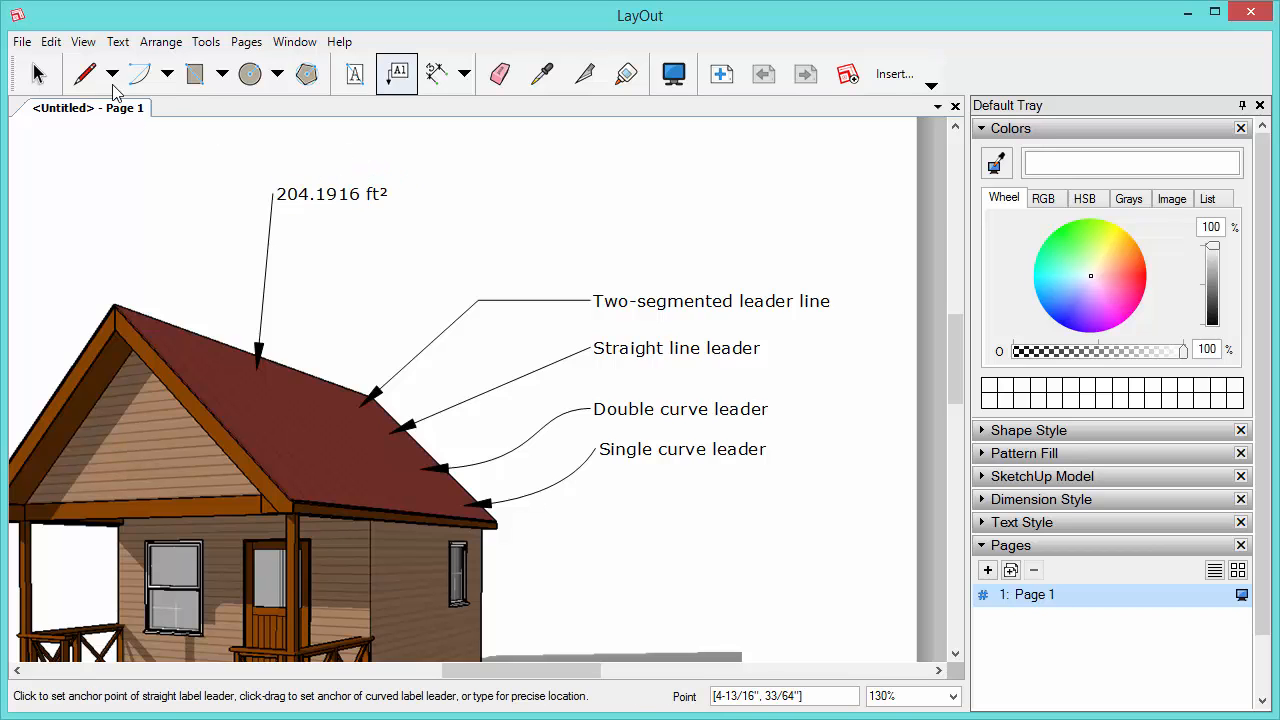
click(38, 74)
Move the text end of the face-area label's leader to the bottom centre of its text box, and deselect the label
scroll(289, 195, up, 4)
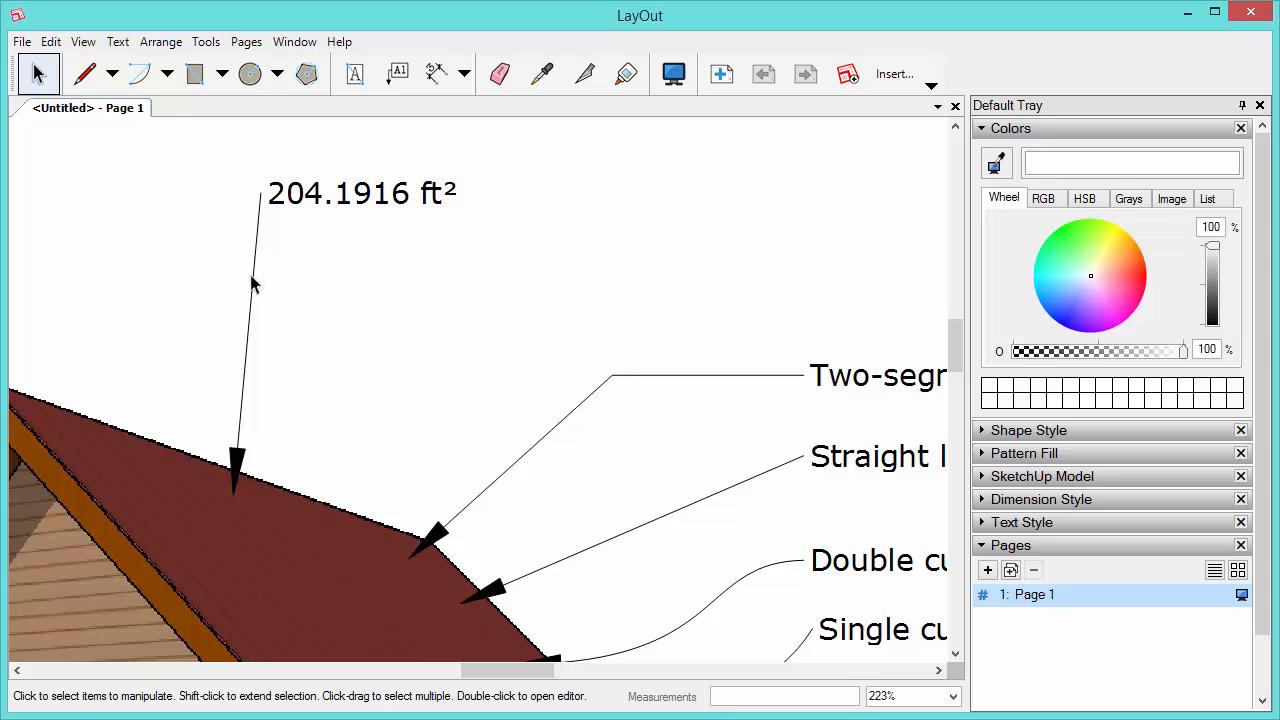
click(251, 279)
double_click(251, 278)
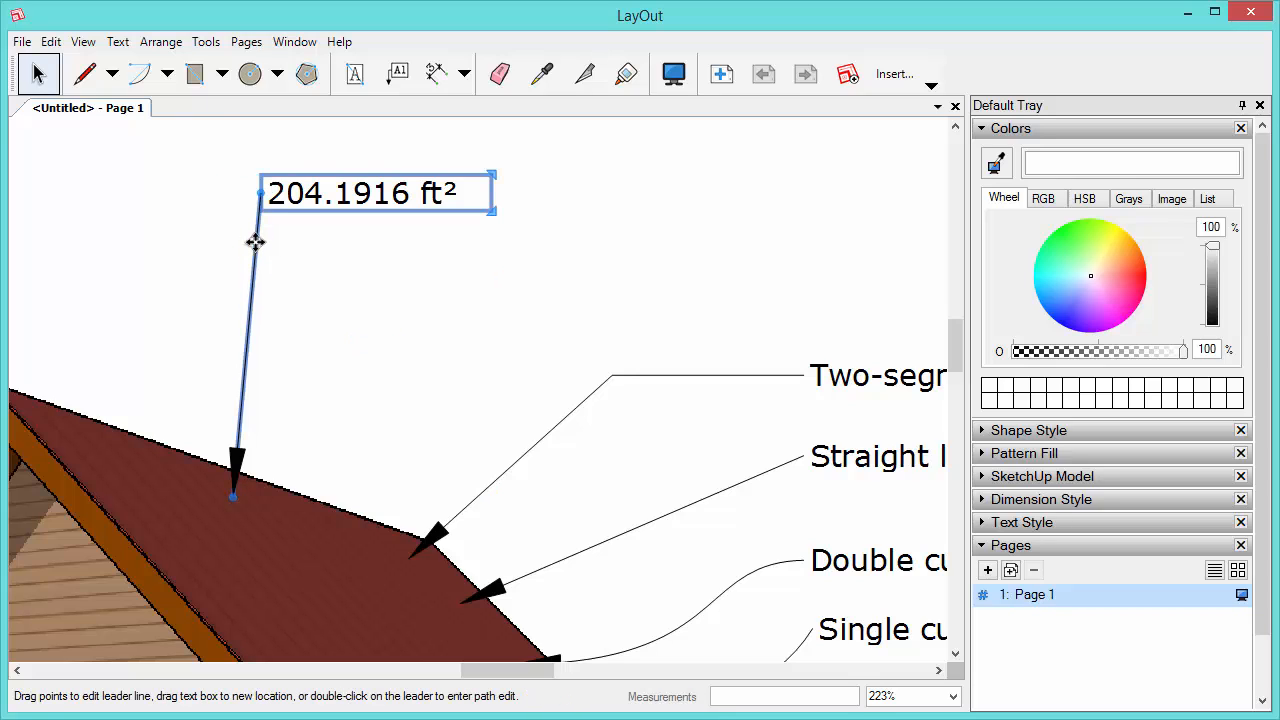
drag(262, 194, 386, 211)
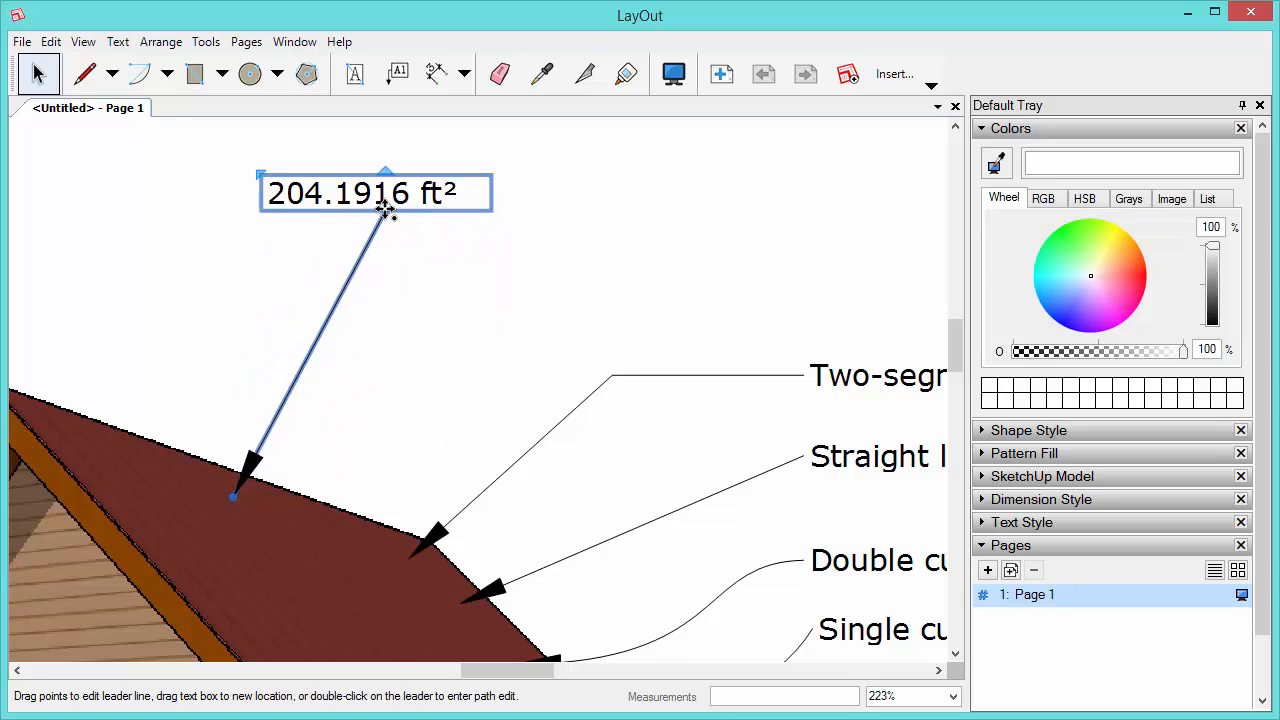
click(555, 231)
scroll(255, 260, down, 4)
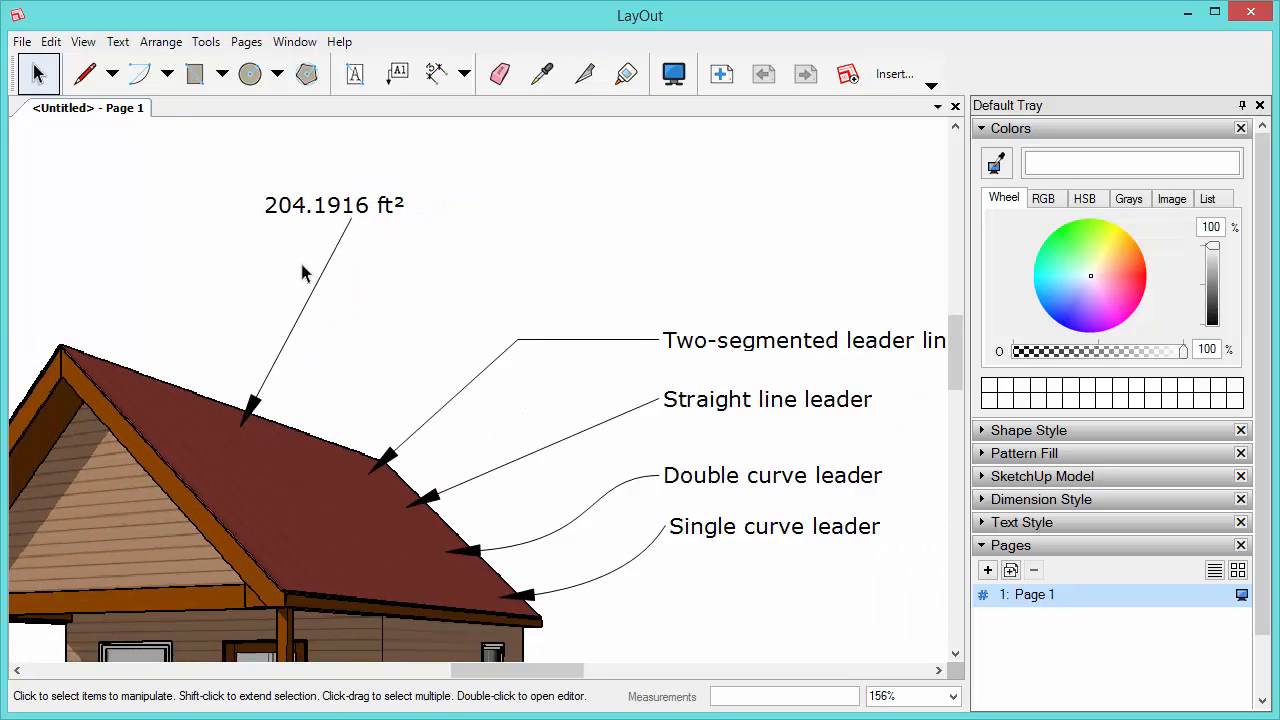
Edit the path of the face-area label's leader: add a point midway, bend it into an S-curve, and finish editing
click(343, 210)
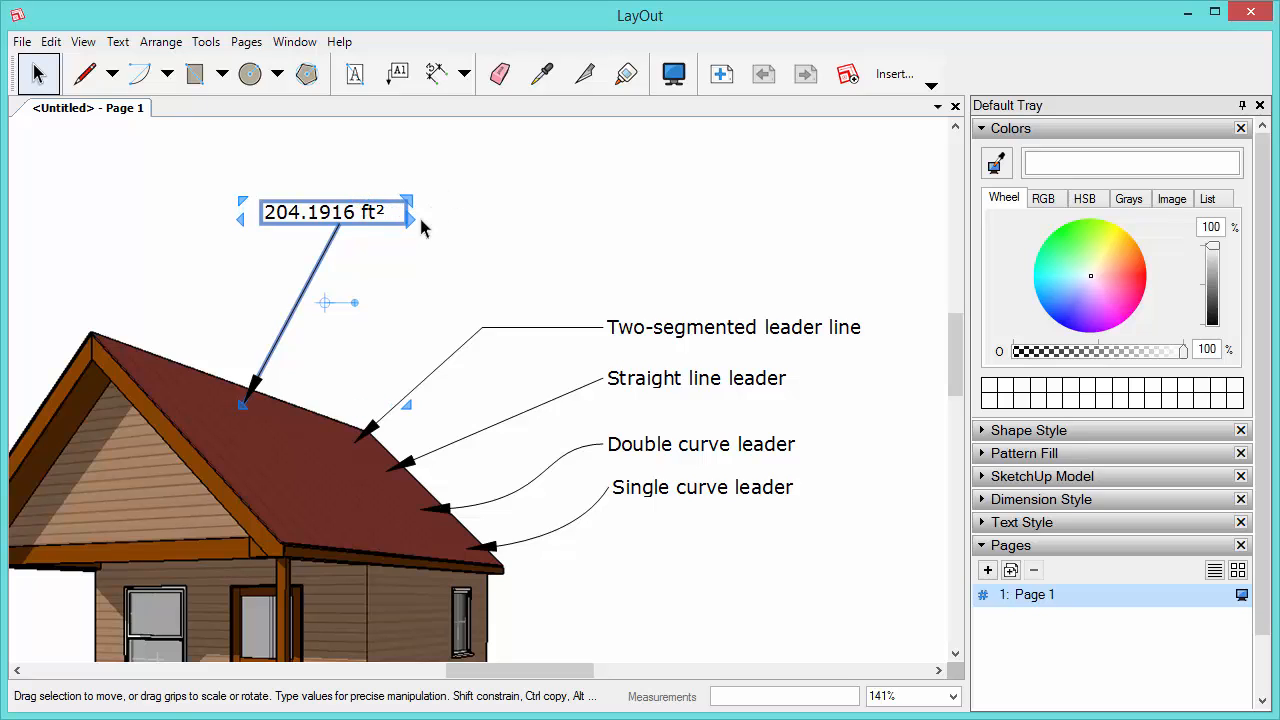
double_click(312, 272)
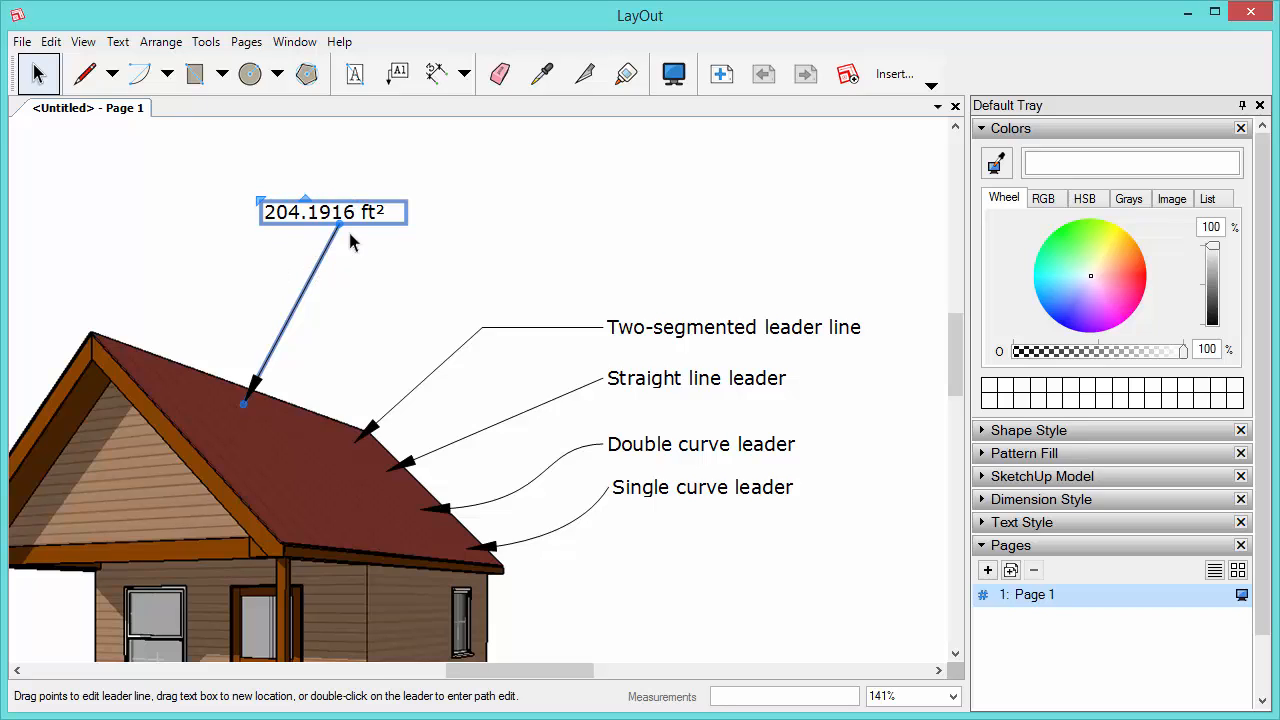
double_click(306, 281)
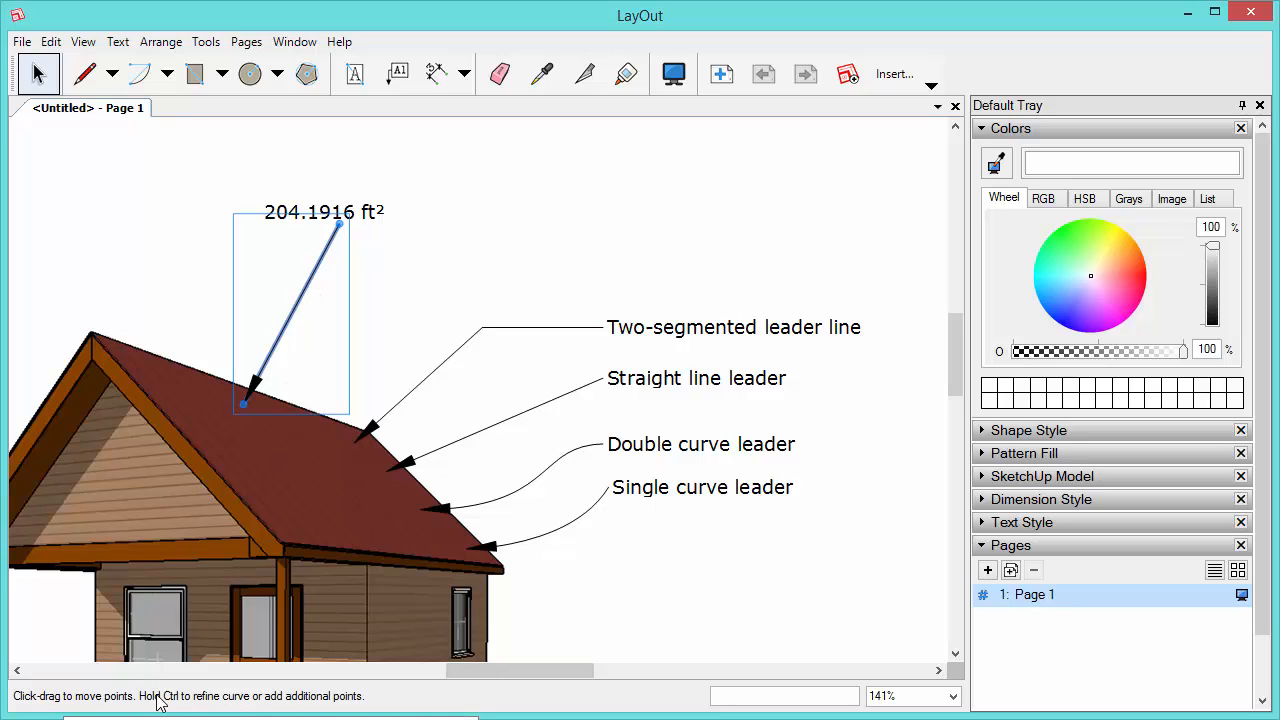
ctrl+click(301, 304)
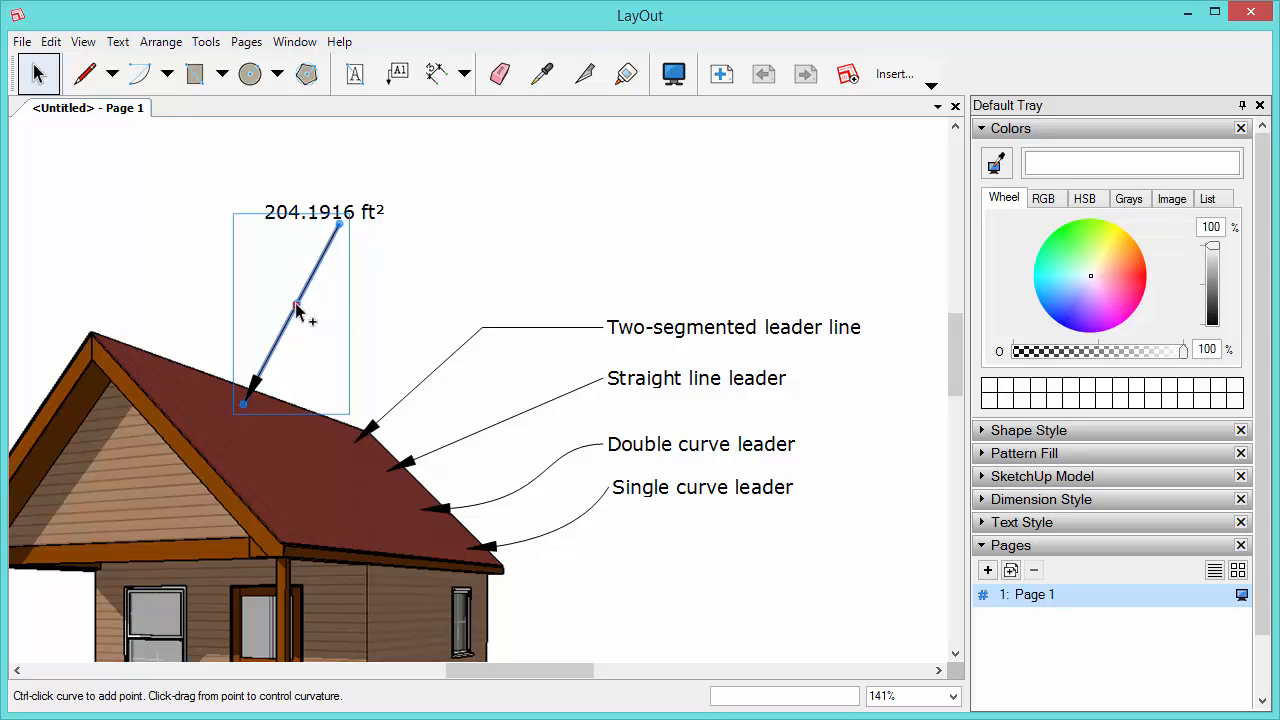
drag(297, 308, 277, 263)
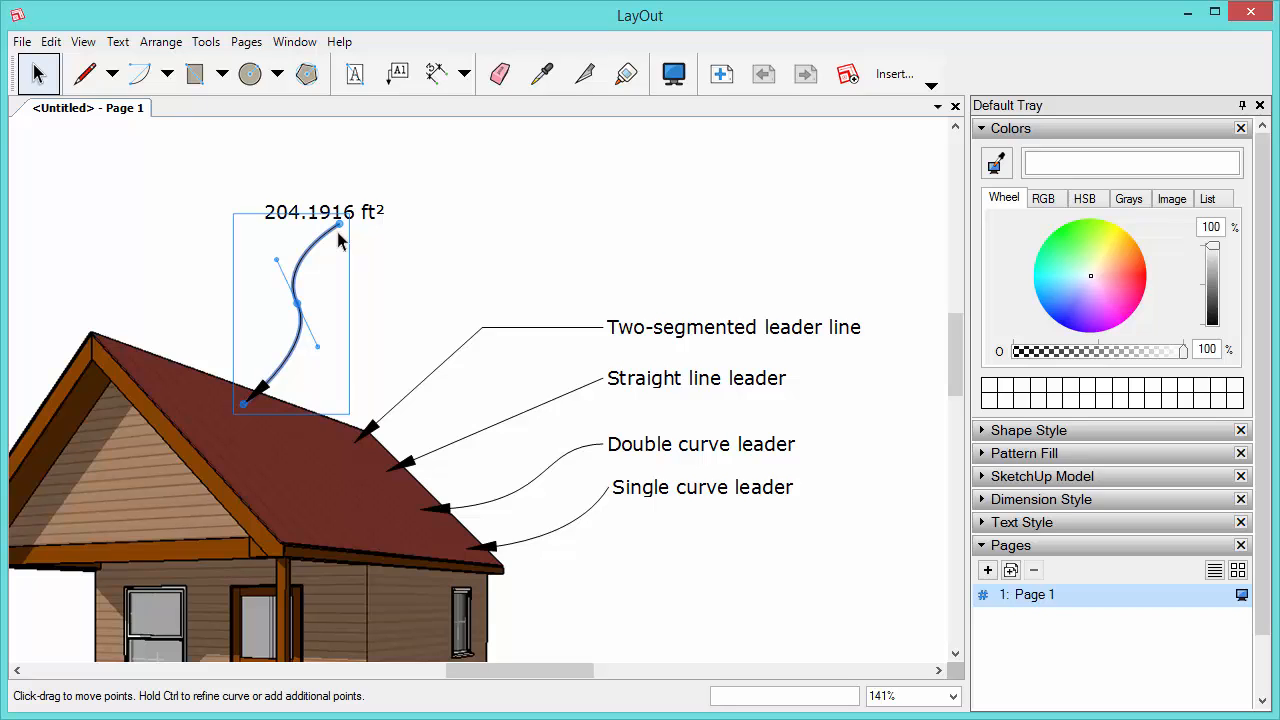
click(527, 221)
click(527, 221)
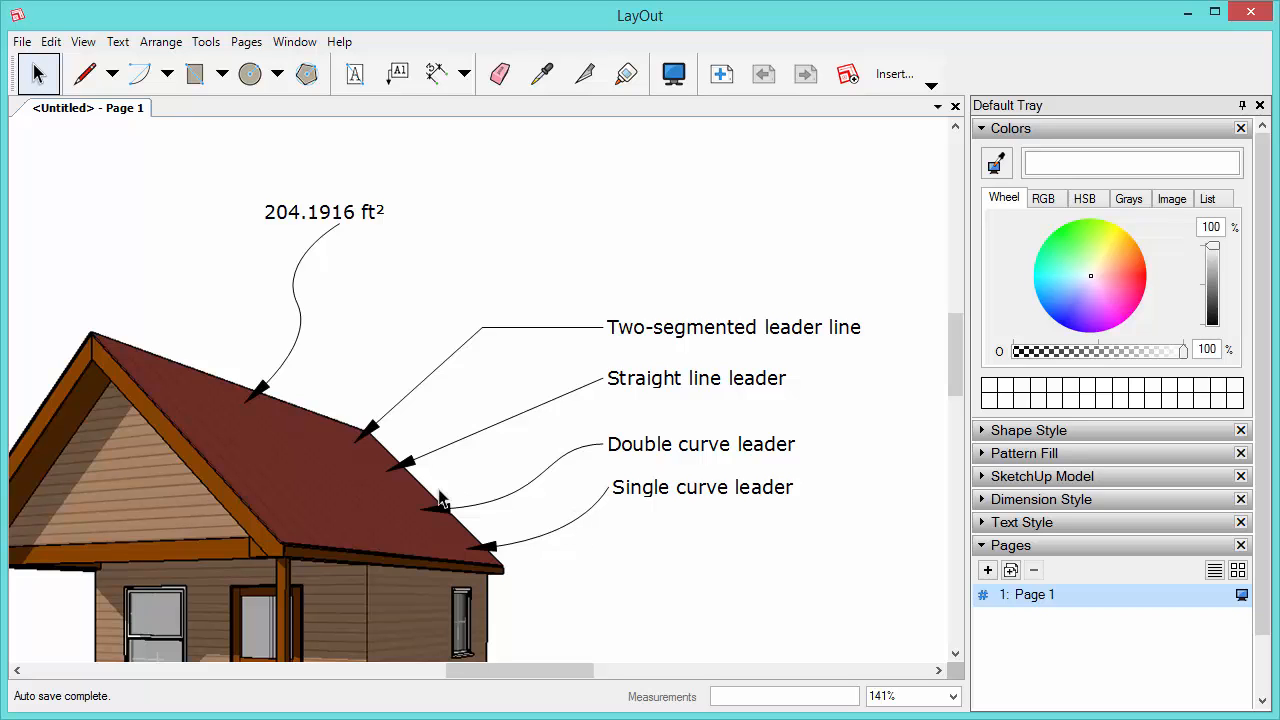
scroll(418, 483, down, 1)
scroll(418, 490, down, 5)
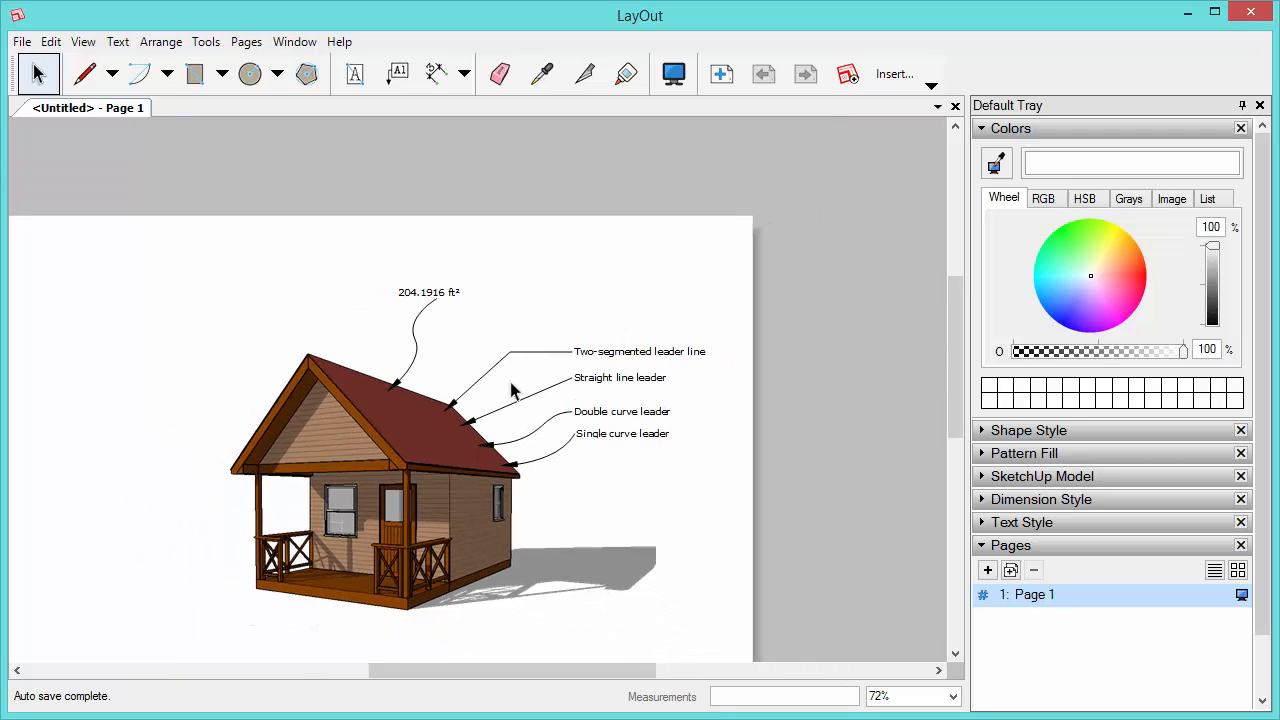
scroll(498, 494, up, 1)
scroll(498, 494, up, 1)
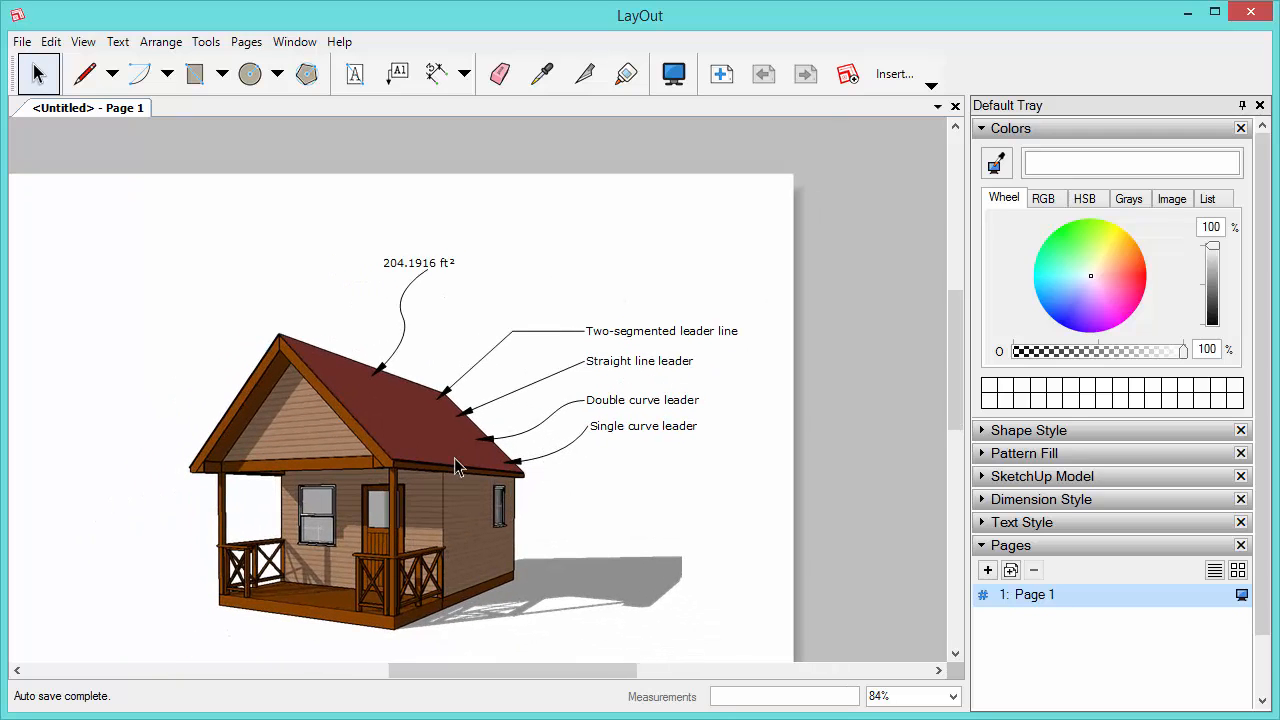